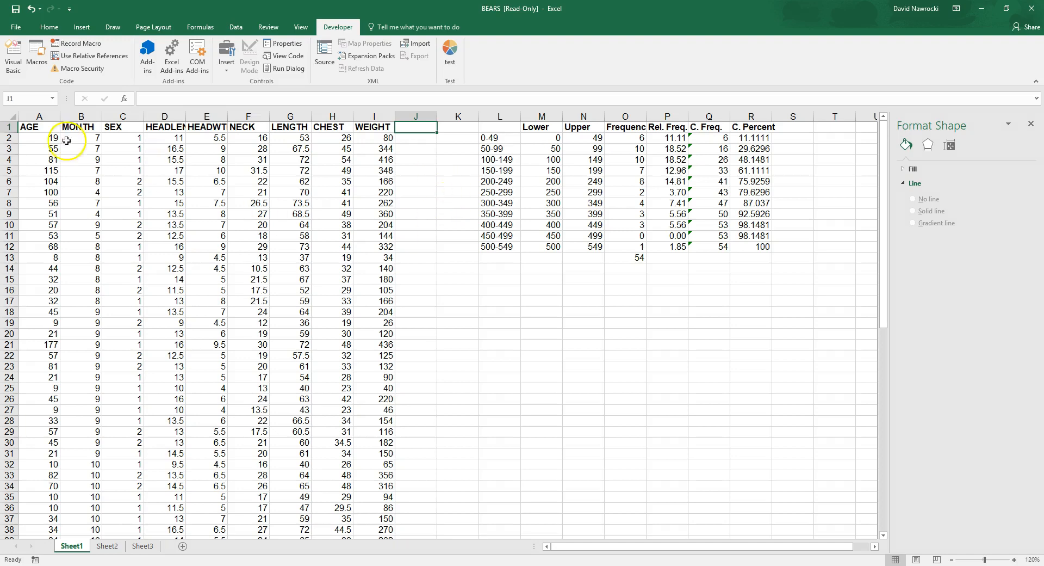
# Step: Examine the bear measurements in columns A to I, reading the WEIGHT column down to its last row
pyautogui.moveTo(48, 117); pyautogui.dragTo(369, 115)
pyautogui.click(423, 140)
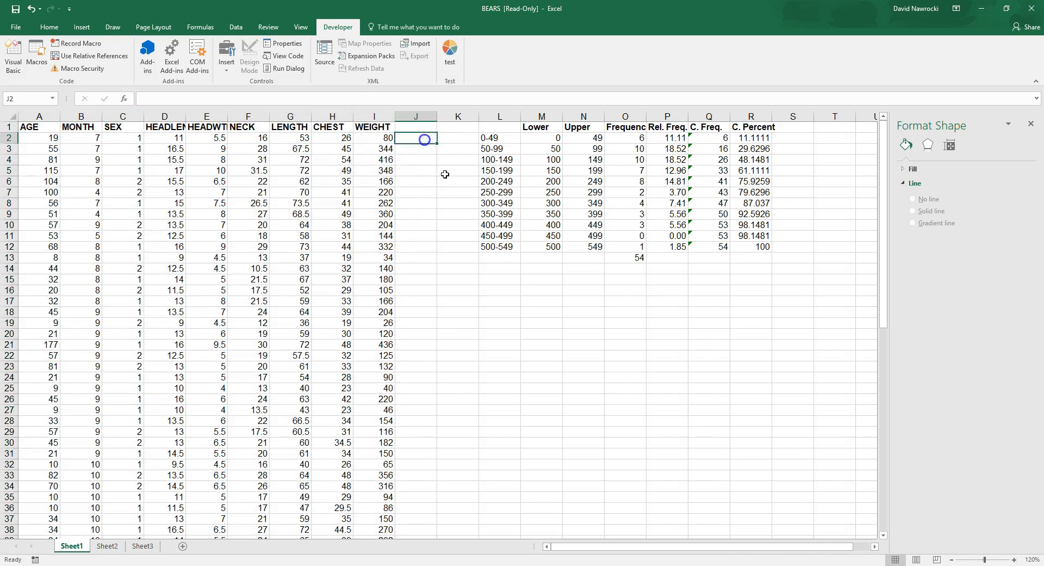
pyautogui.click(379, 116)
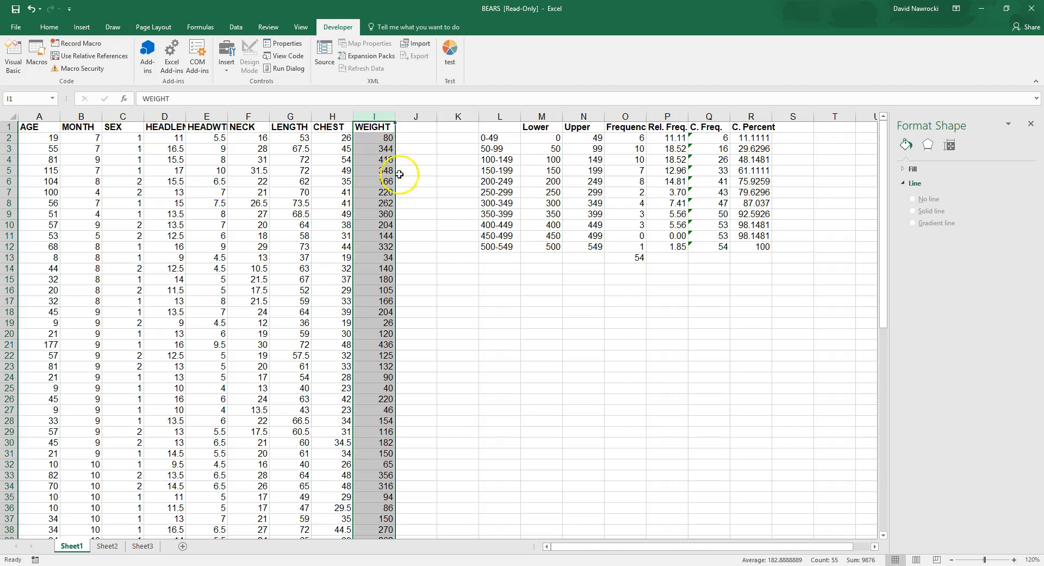
pyautogui.click(372, 137)
pyautogui.scroll(-6, 392, 217)
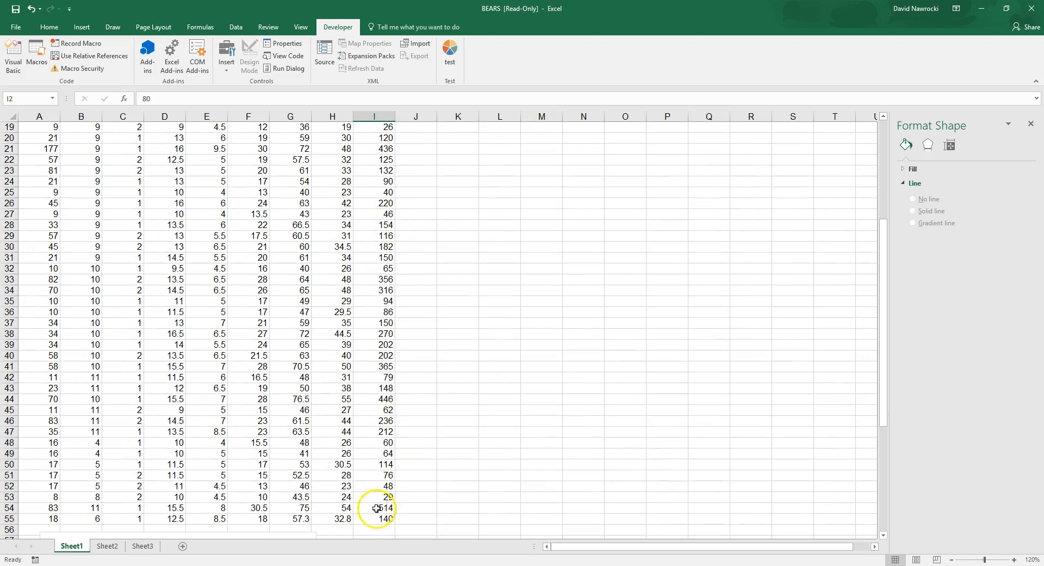
pyautogui.scroll(6, 371, 302)
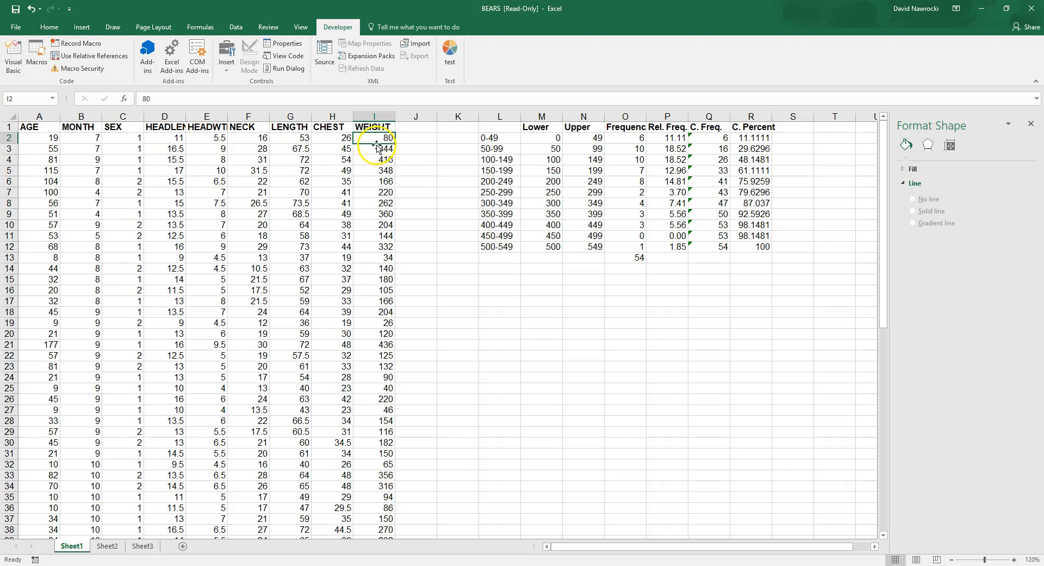
pyautogui.click(379, 116)
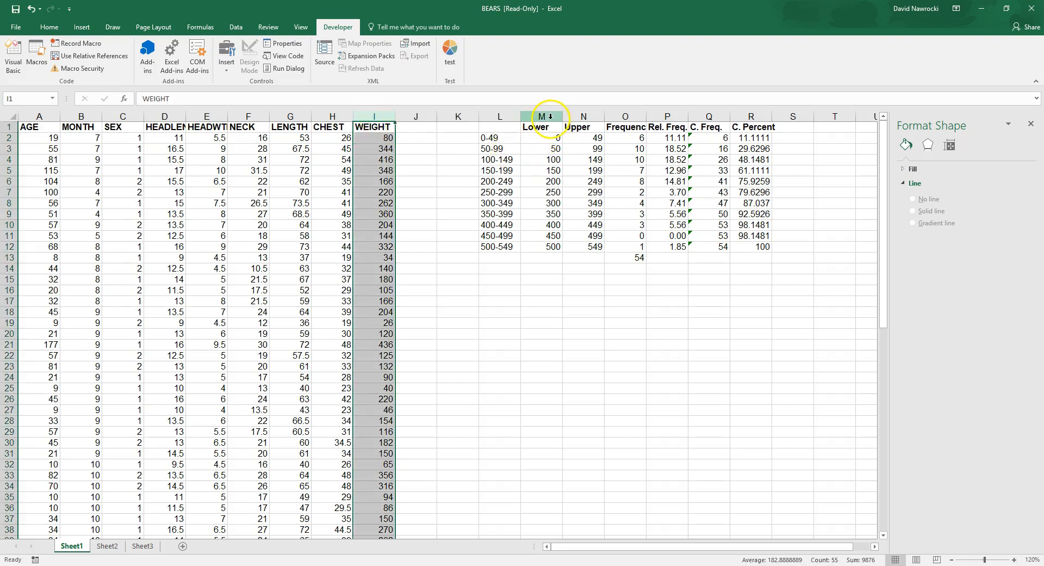
# Step: Examine the weight frequency table in columns M to R, comparing the class limits with their frequencies and the FREQUENCY formula
pyautogui.moveTo(541, 127); pyautogui.dragTo(753, 247)
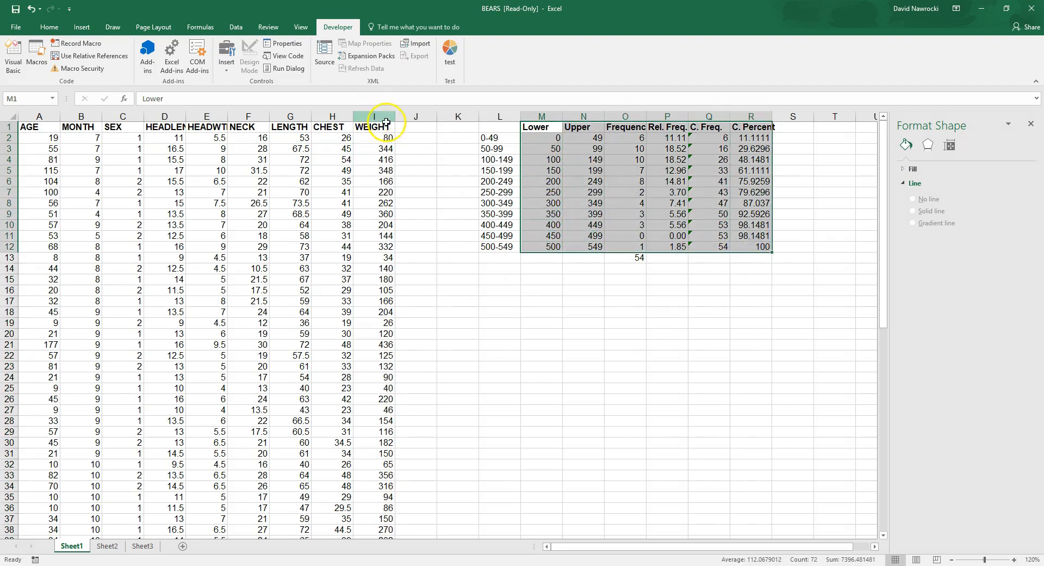
pyautogui.click(537, 135)
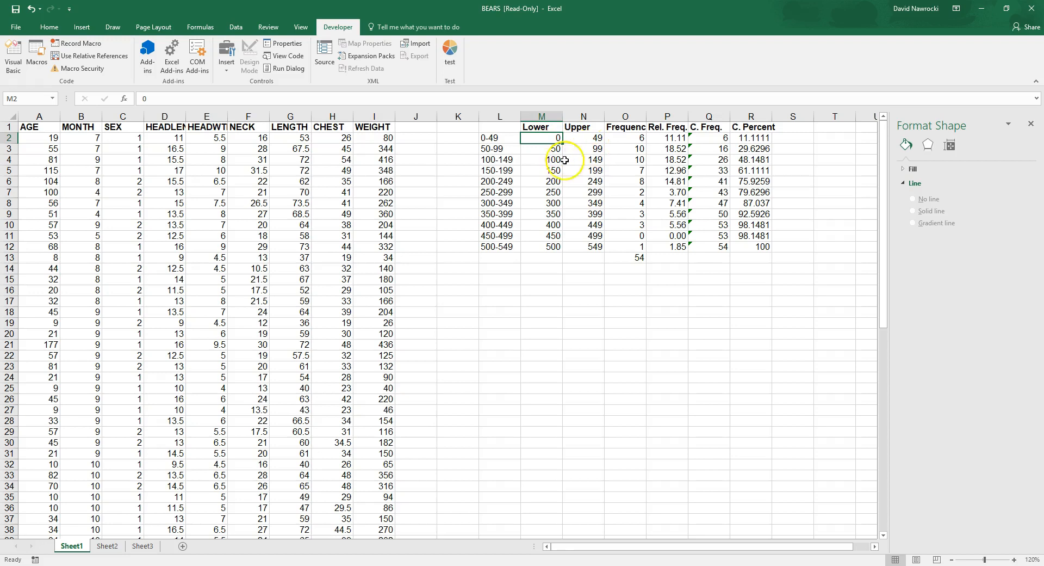
pyautogui.moveTo(543, 246); pyautogui.dragTo(589, 246)
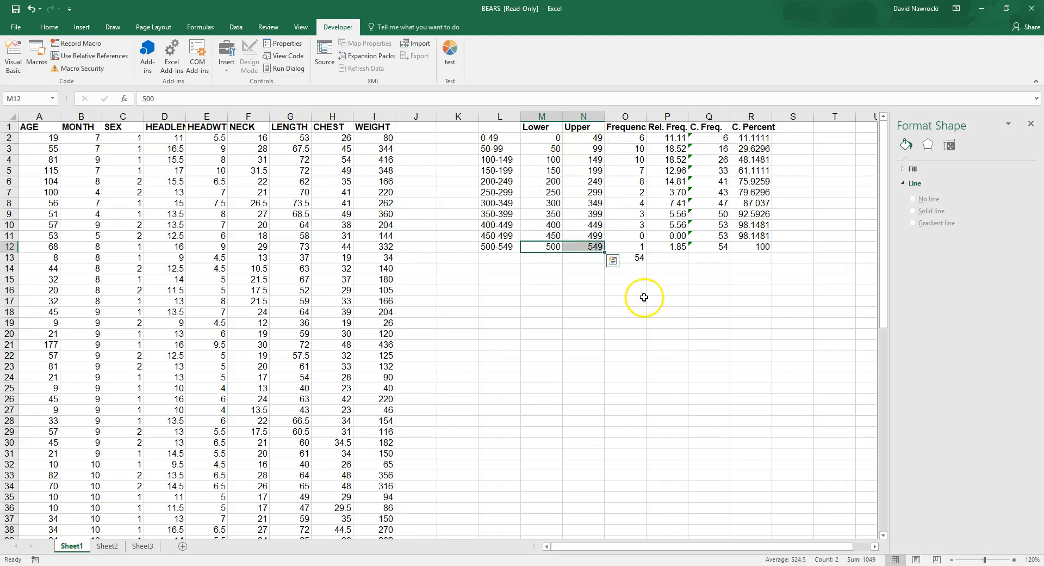
pyautogui.click(632, 138)
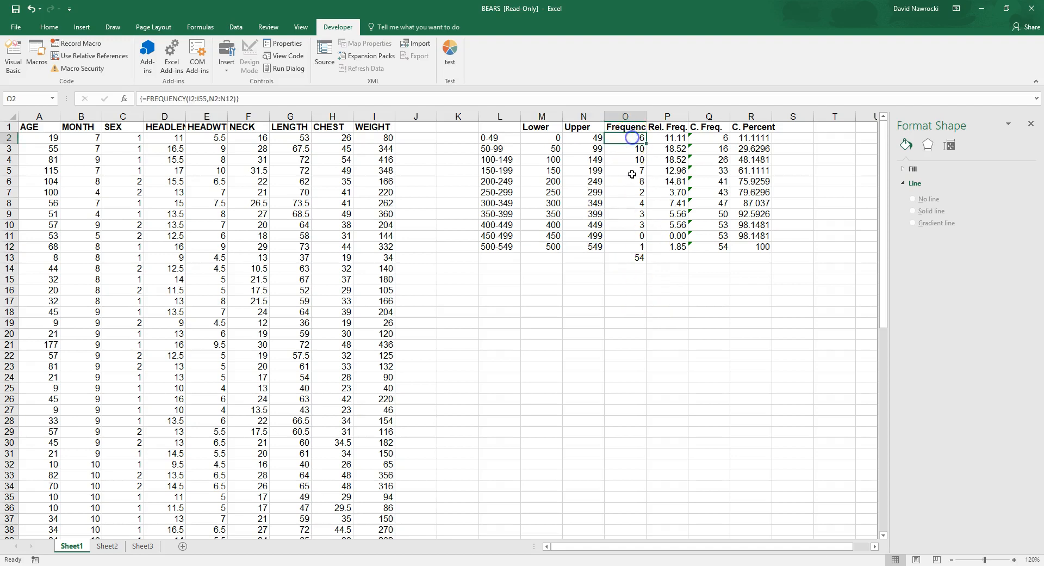
pyautogui.click(551, 140)
pyautogui.moveTo(552, 139); pyautogui.dragTo(644, 139)
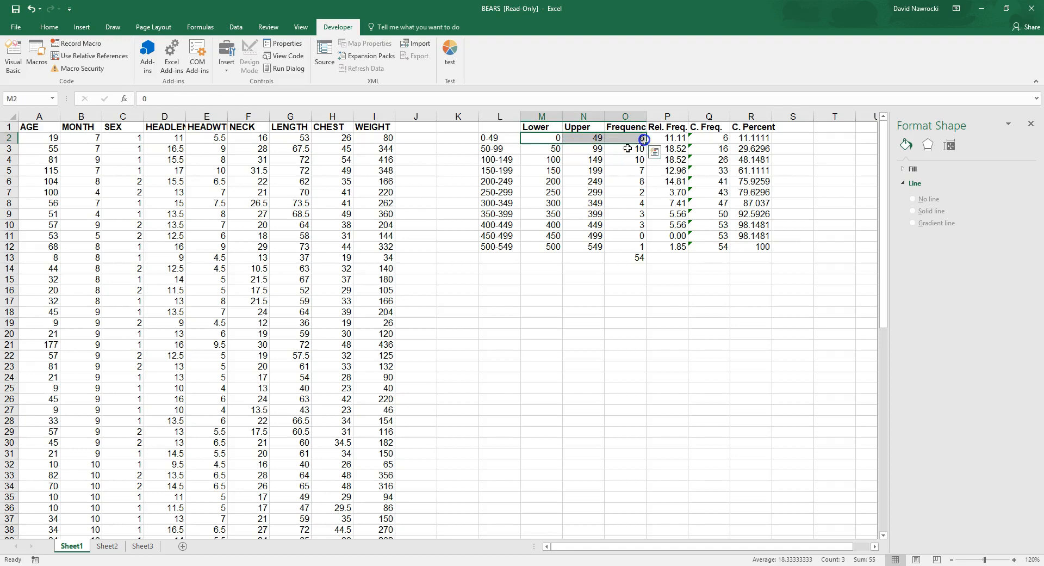
pyautogui.moveTo(552, 149); pyautogui.dragTo(634, 149)
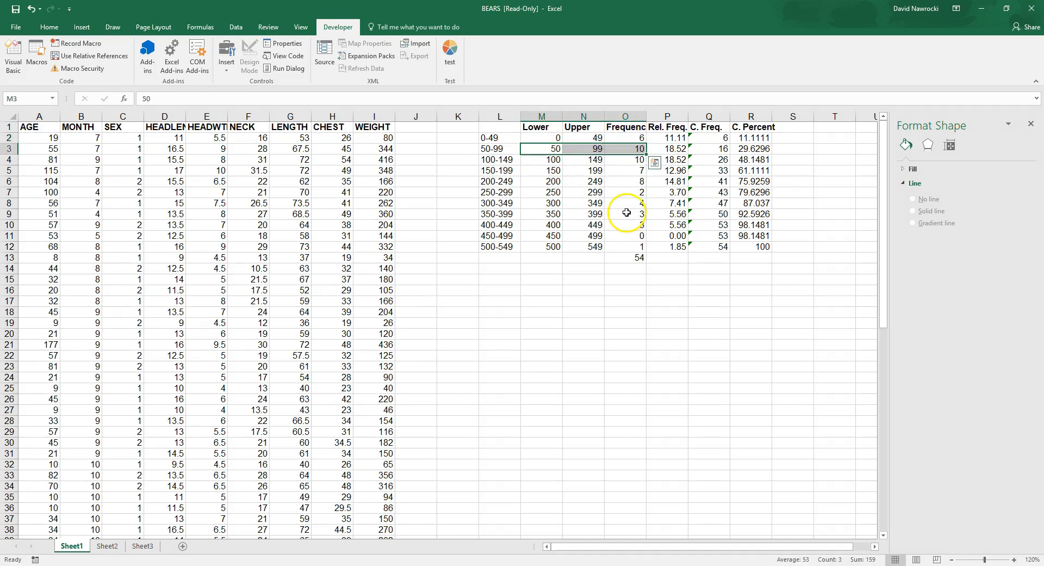
pyautogui.moveTo(545, 247); pyautogui.dragTo(616, 247)
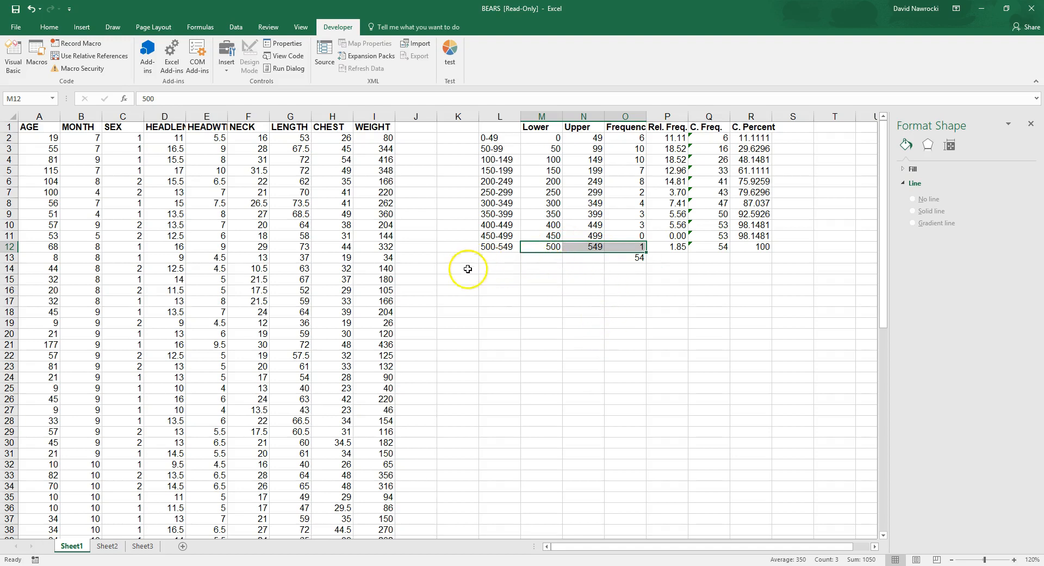
pyautogui.click(450, 268)
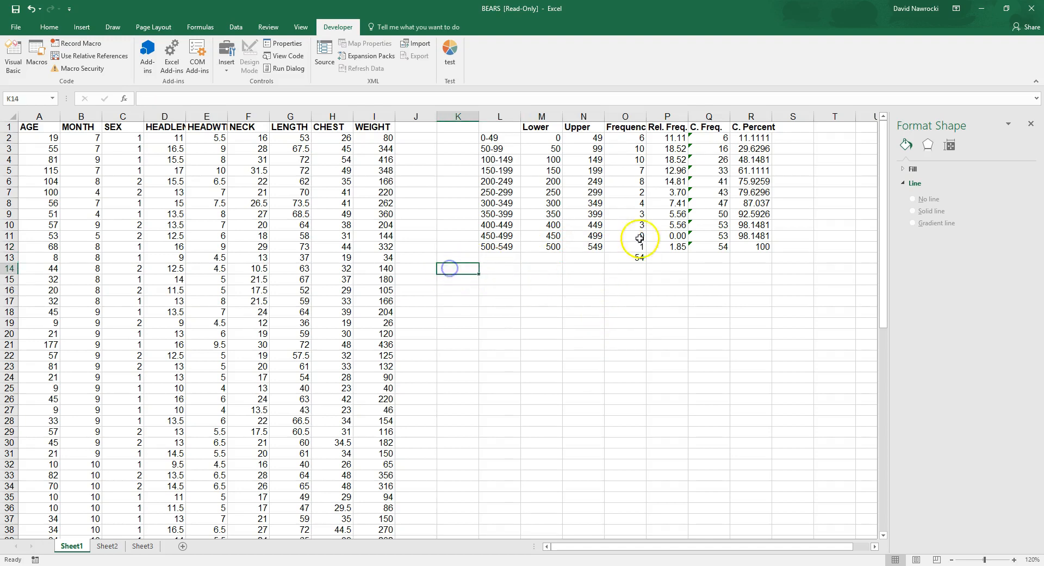
pyautogui.moveTo(543, 127); pyautogui.dragTo(624, 249)
pyautogui.click(573, 279)
# Step: Copy the class frequencies in O2:O12 and paste them as values only, starting at cell N19
pyautogui.click(626, 138)
pyautogui.moveTo(627, 138); pyautogui.dragTo(623, 247)
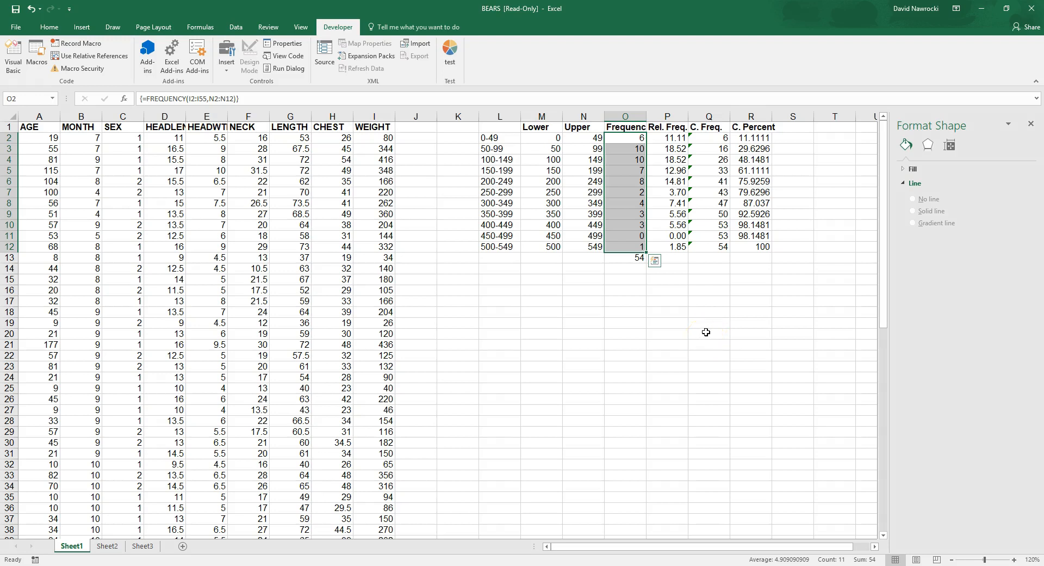
pyautogui.rightClick(628, 155)
pyautogui.click(643, 152)
pyautogui.click(582, 323)
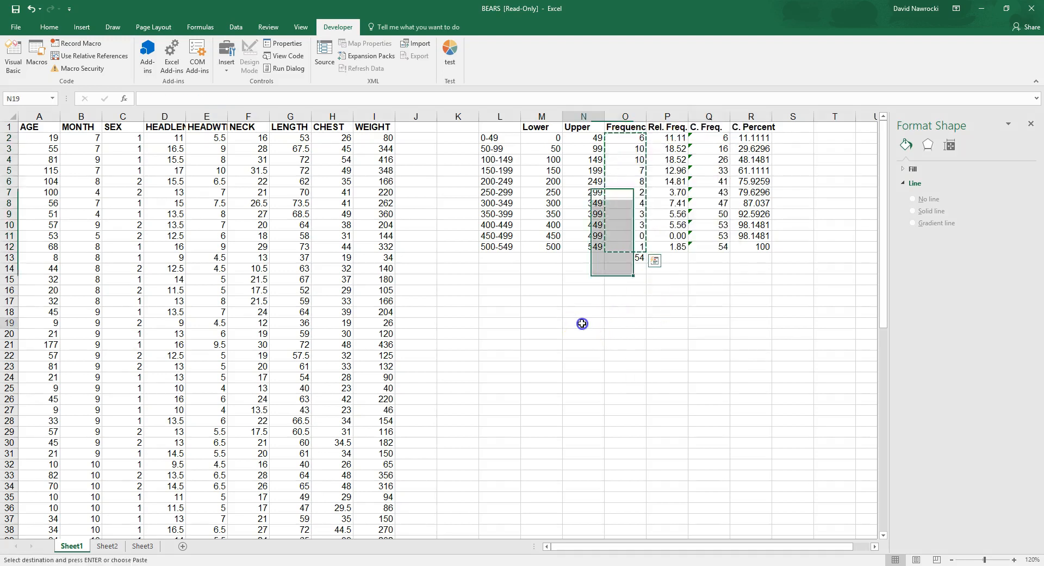
pyautogui.rightClick(594, 325)
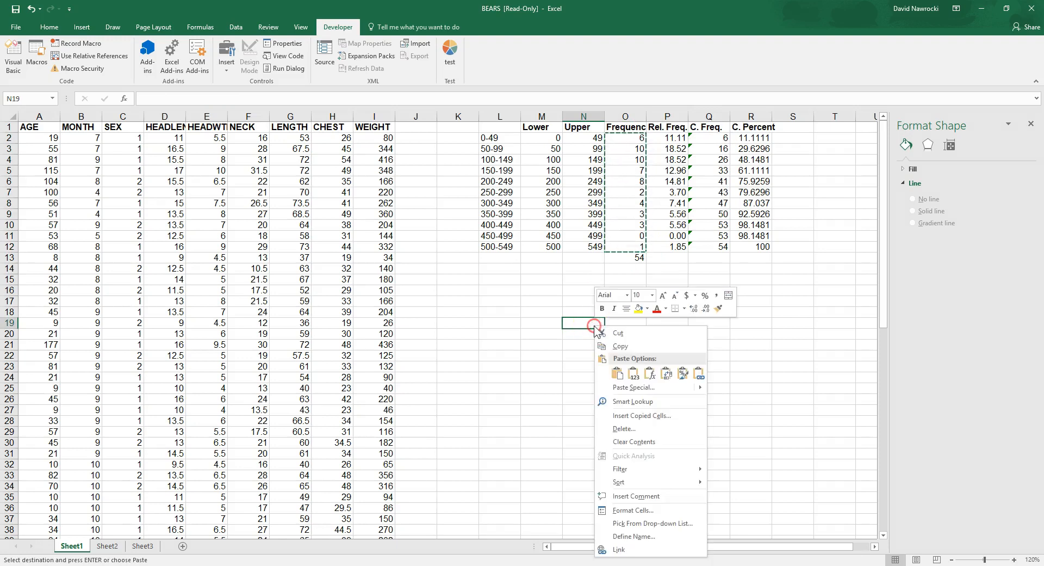
pyautogui.click(632, 376)
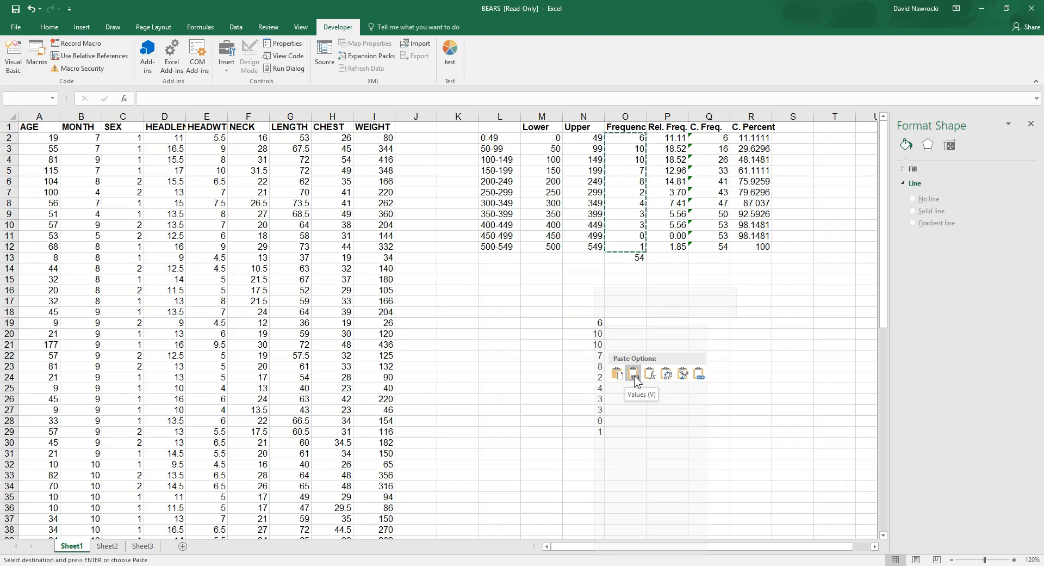
pyautogui.click(634, 376)
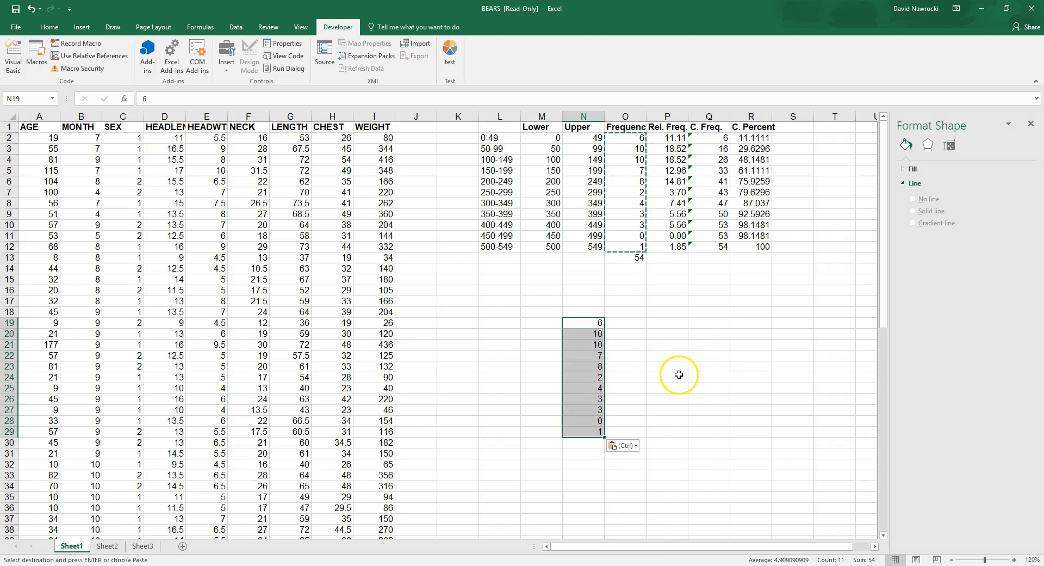
# Step: Review the lower and upper limits of the first three classes and the last class to determine their midpoints
pyautogui.click(541, 323)
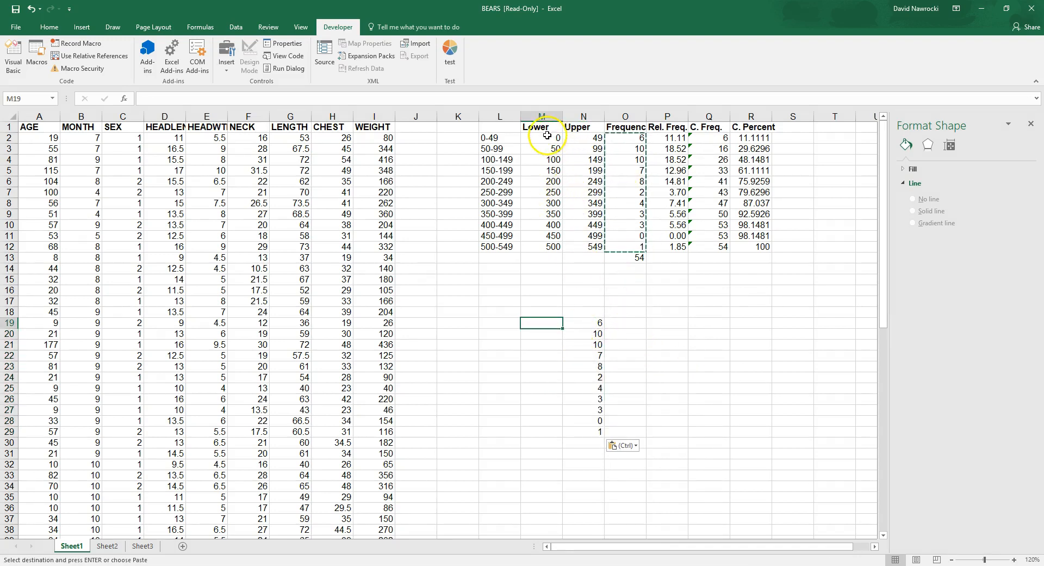
pyautogui.moveTo(552, 138); pyautogui.dragTo(571, 137)
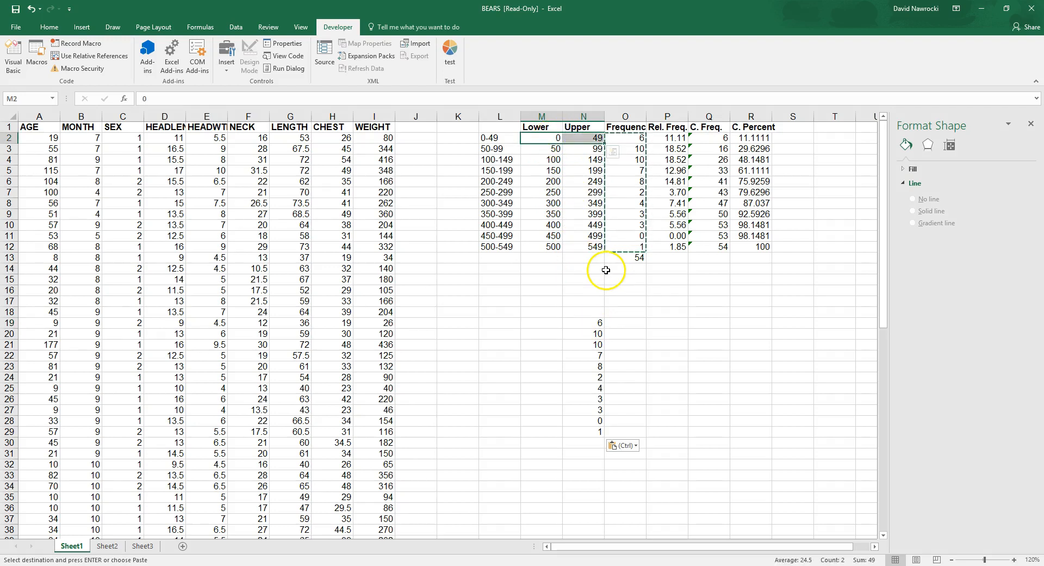
pyautogui.click(635, 138)
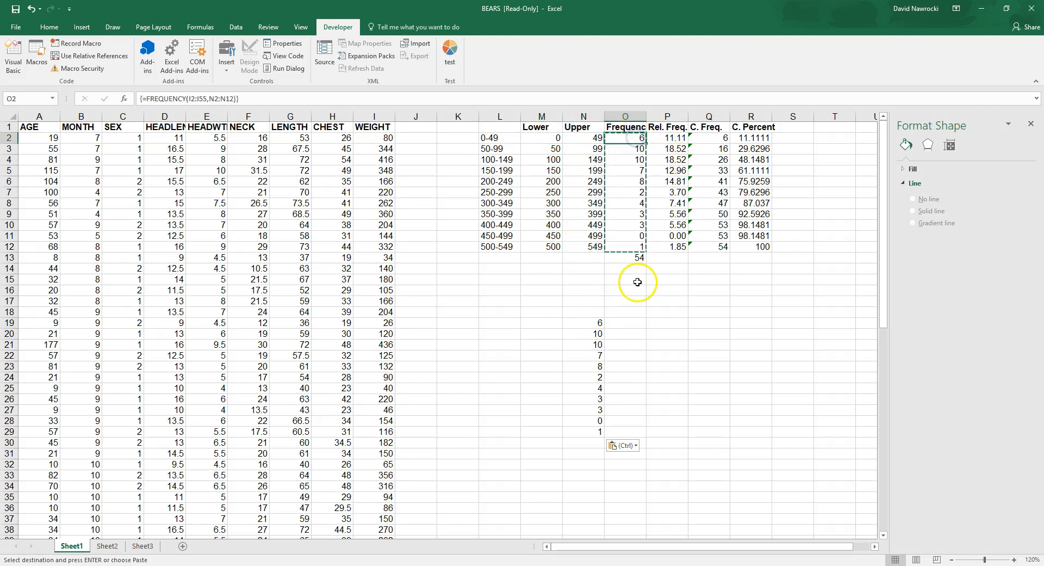
pyautogui.moveTo(552, 138); pyautogui.dragTo(571, 138)
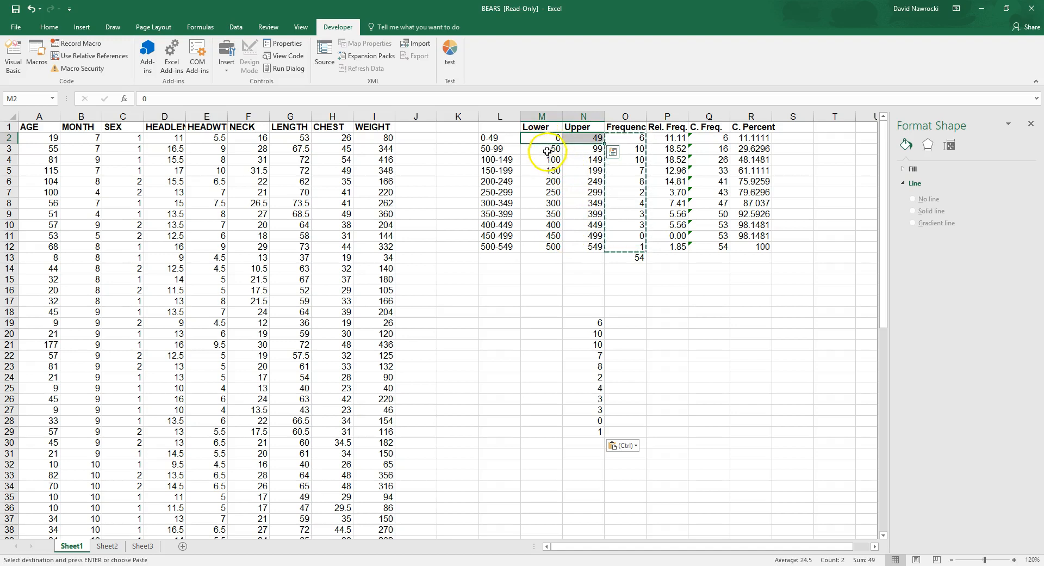
pyautogui.moveTo(547, 151); pyautogui.dragTo(571, 148)
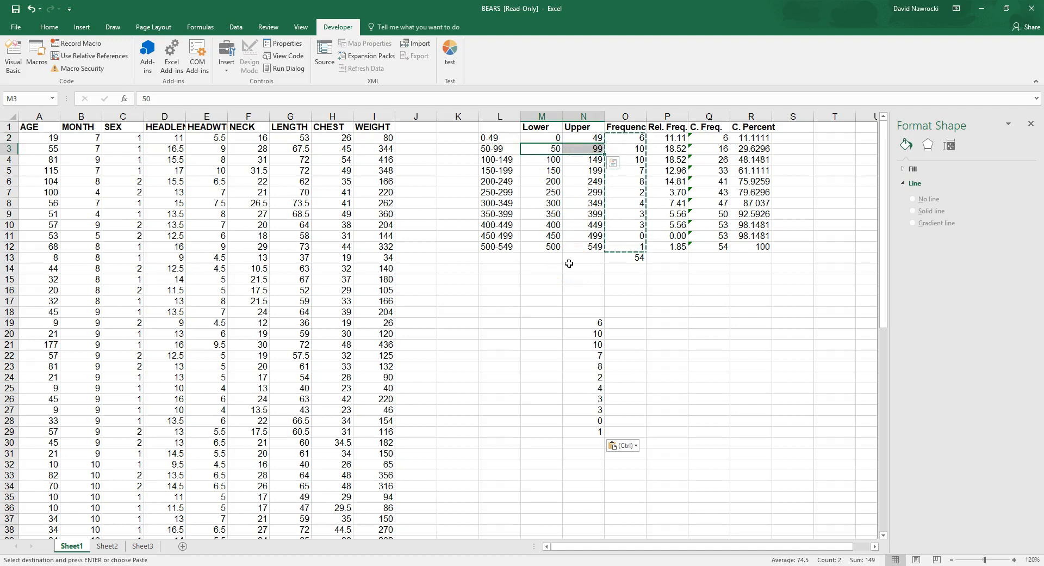
pyautogui.moveTo(546, 159); pyautogui.dragTo(571, 163)
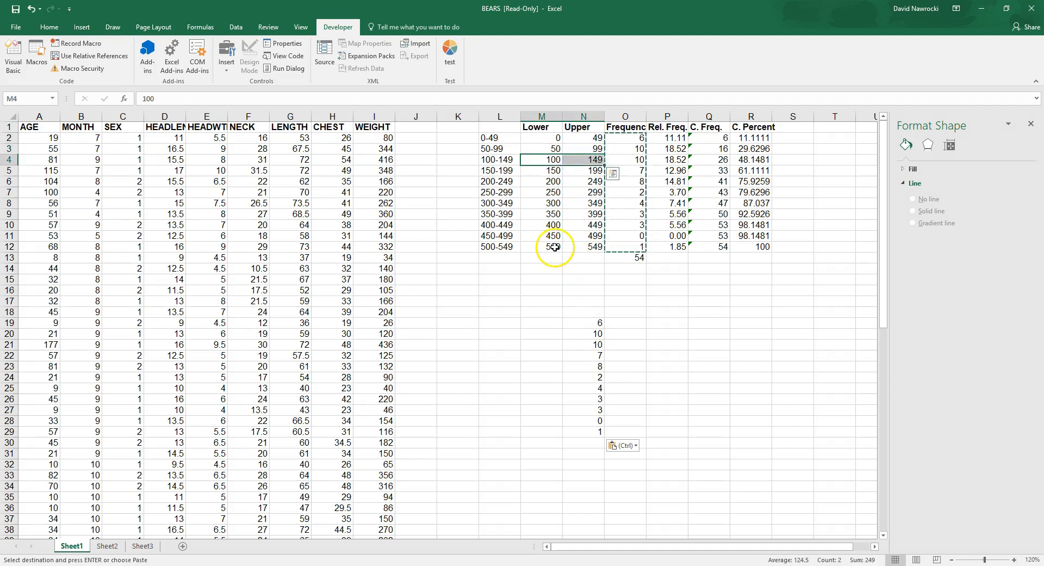
pyautogui.moveTo(548, 248); pyautogui.dragTo(581, 247)
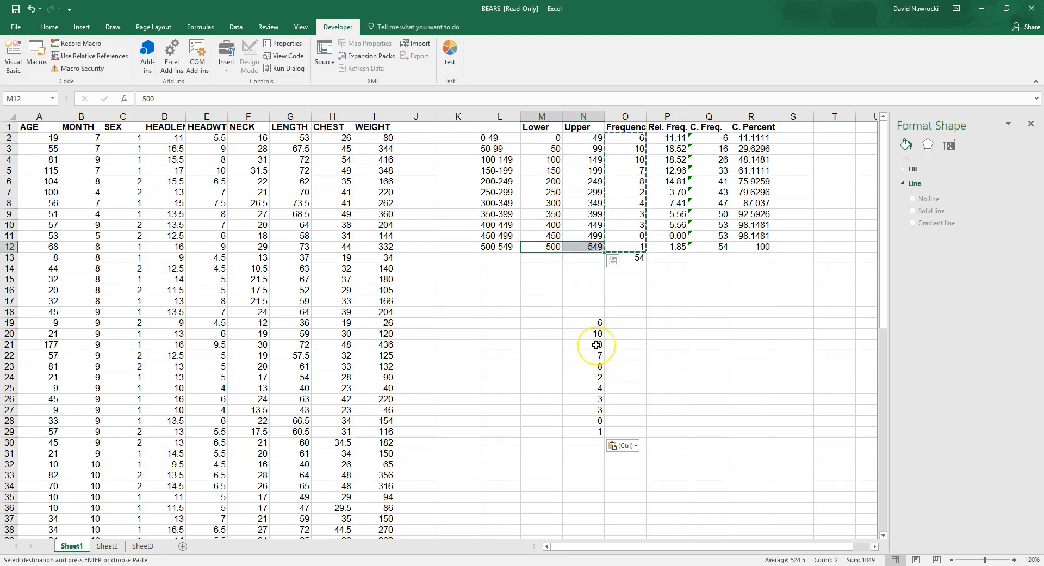
# Step: Enter the class midpoints 25 in M19 and 75 in M20, and extend the series down to 525 in M29
pyautogui.click(548, 324)
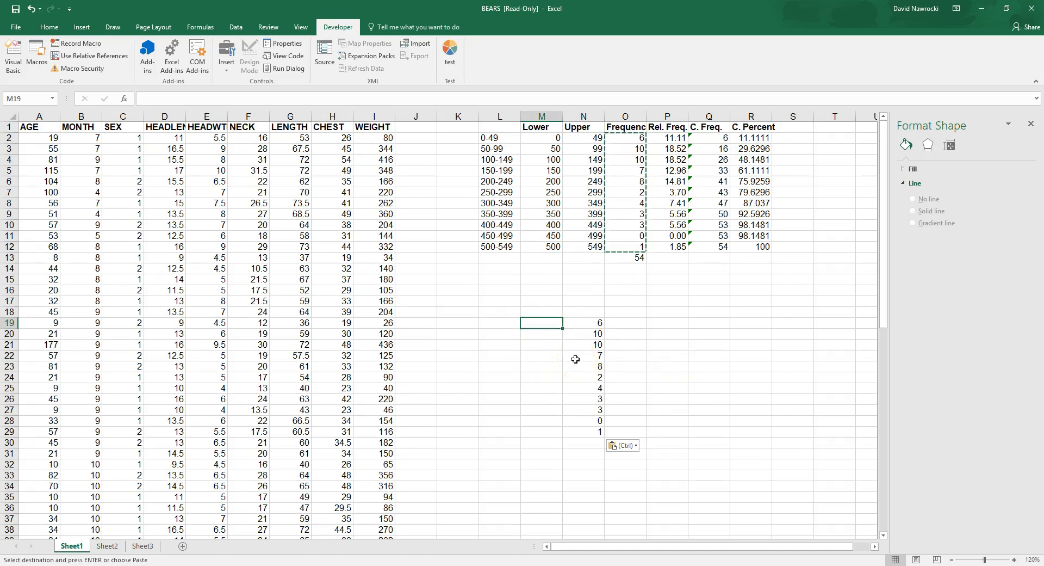
pyautogui.write('25')
pyautogui.hotkey('ctrl', 'Return')
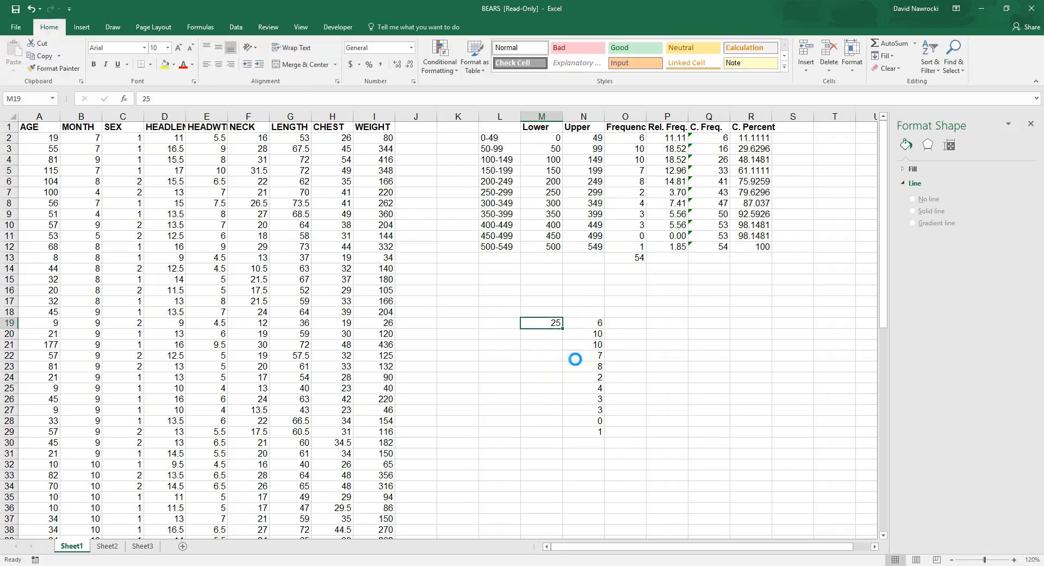
pyautogui.click(546, 337)
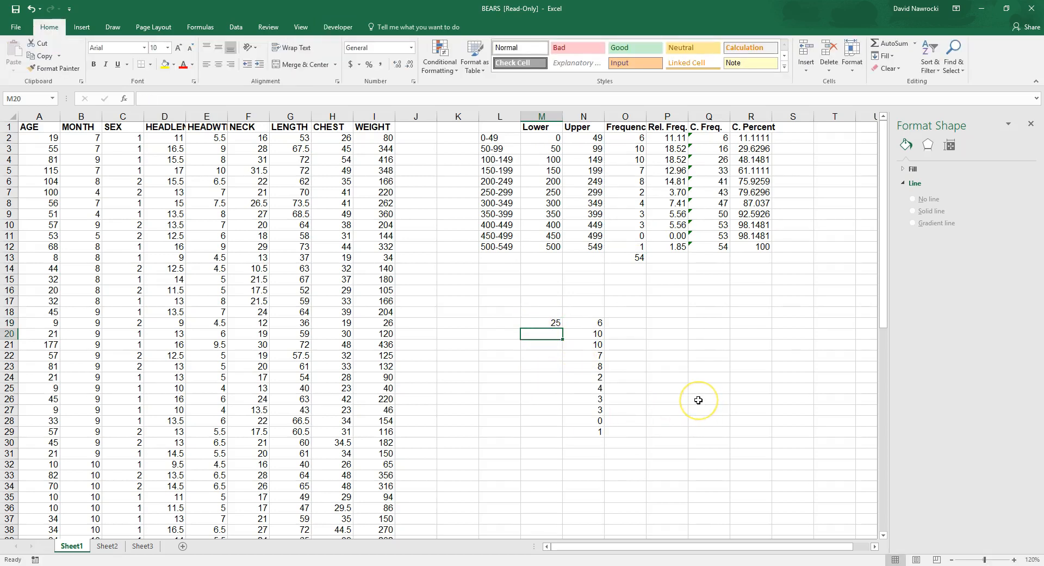
pyautogui.write('7')
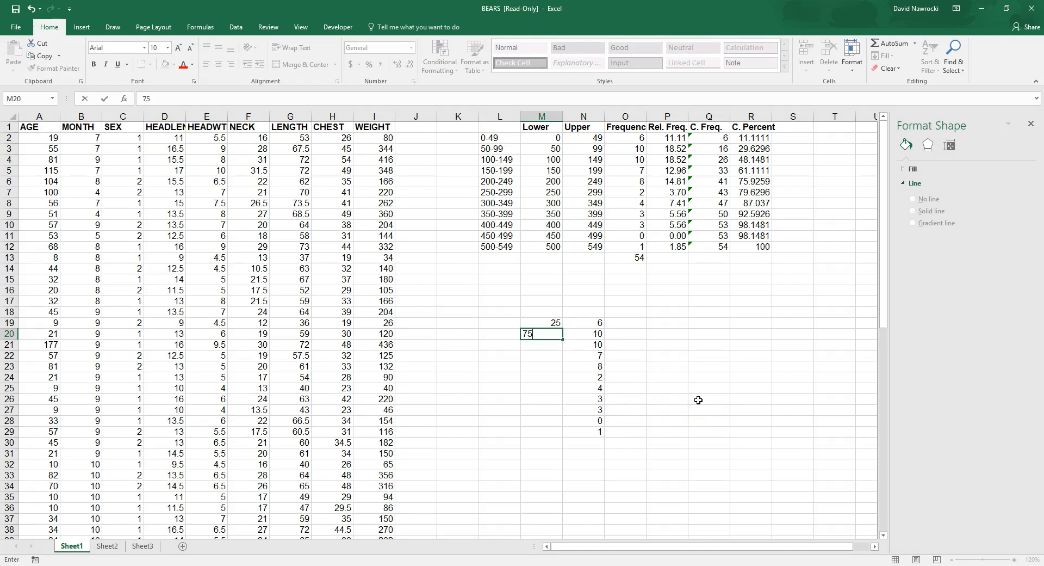
pyautogui.write('5')
pyautogui.press('Up')
pyautogui.hotkey('shift', 'Down')
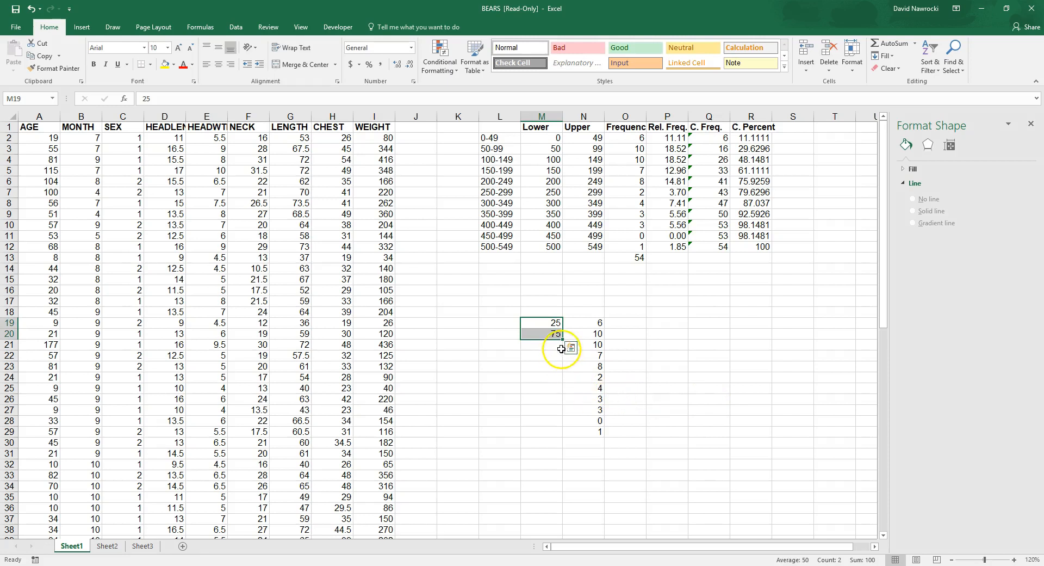
pyautogui.moveTo(563, 338); pyautogui.dragTo(560, 435)
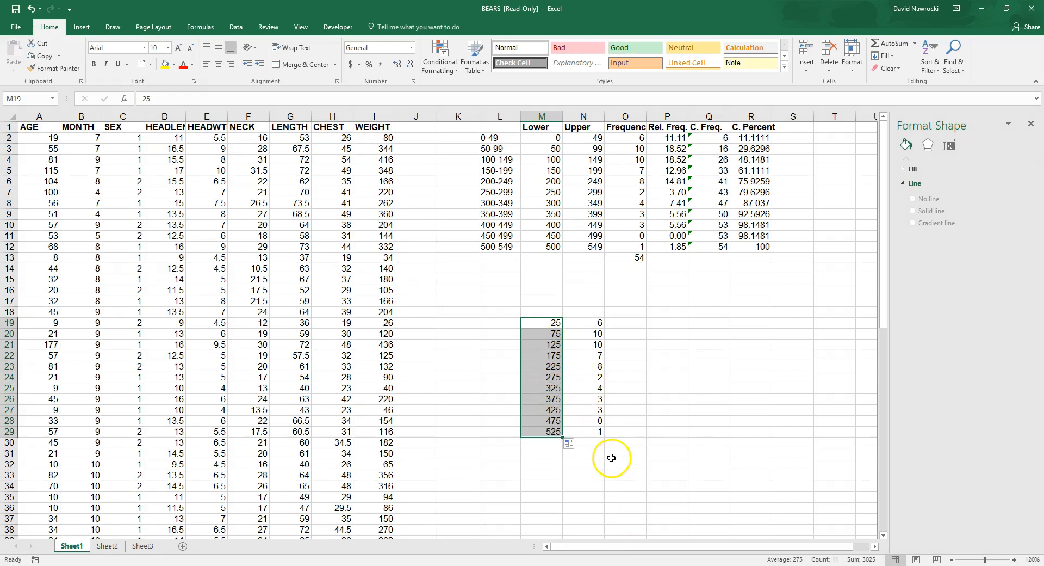
# Step: Enter a frequency of 0 in N18 above the copied frequencies and another 0 in N30 below them
pyautogui.click(541, 310)
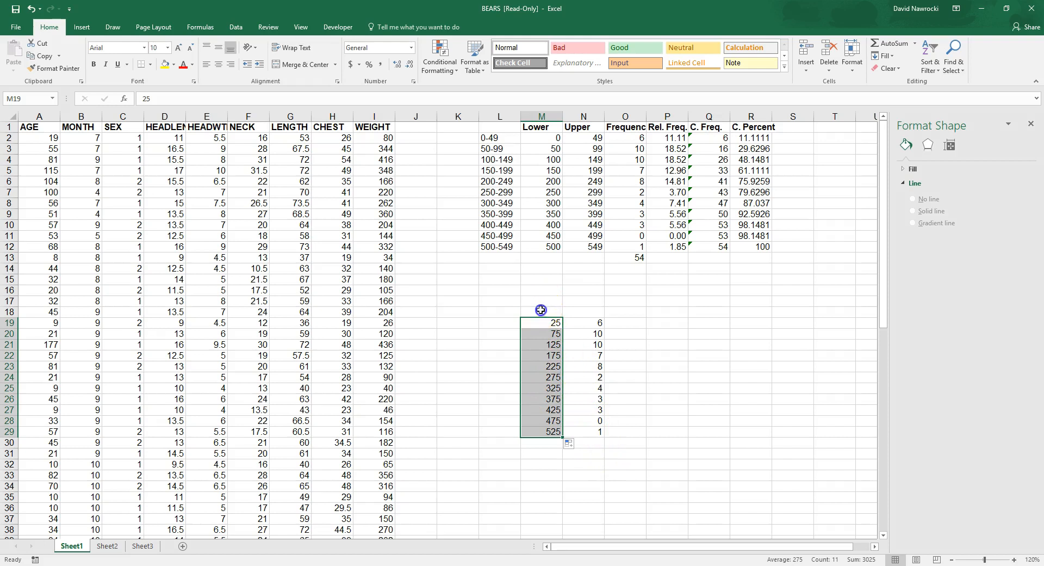
pyautogui.click(590, 311)
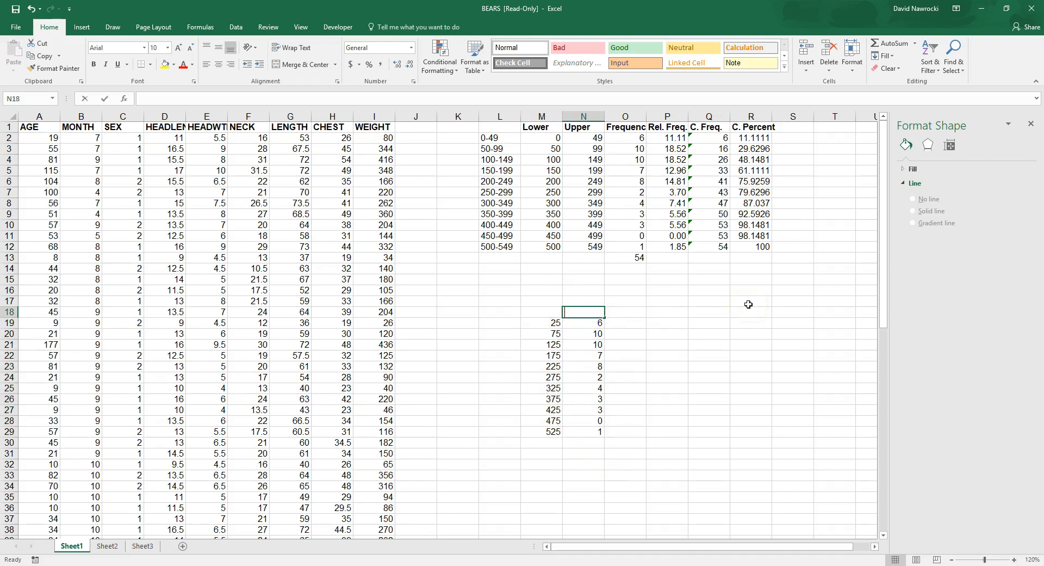
pyautogui.write('0')
pyautogui.press('Return')
pyautogui.press('Return')
pyautogui.press('Return')
pyautogui.press('Return')
pyautogui.press('Return')
pyautogui.press('Return')
pyautogui.press('Return')
pyautogui.press('Return')
pyautogui.press('Return')
pyautogui.press('Return')
pyautogui.press('Return')
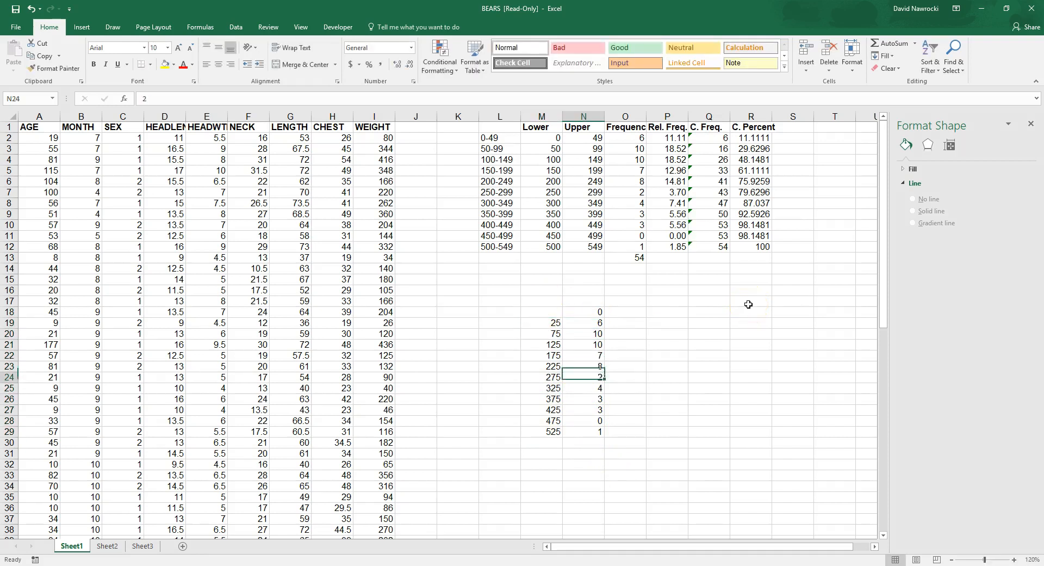
pyautogui.press('Return')
pyautogui.write('0')
pyautogui.press('Return')
pyautogui.press('Up')
pyautogui.press('Up')
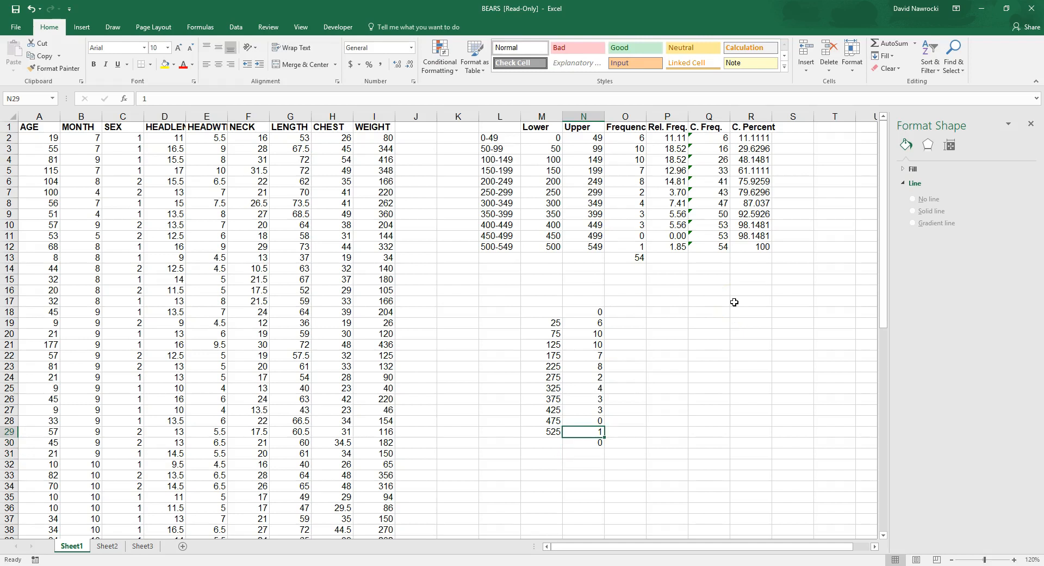
# Step: Enter 0 in M18 as the starting value of the midpoint column
pyautogui.press('Up')
pyautogui.press('Up')
pyautogui.press('Up')
pyautogui.press('Up')
pyautogui.press('Up')
pyautogui.press('Up')
pyautogui.press('Up')
pyautogui.press('Up')
pyautogui.press('Up')
pyautogui.press('Up')
pyautogui.press('Up')
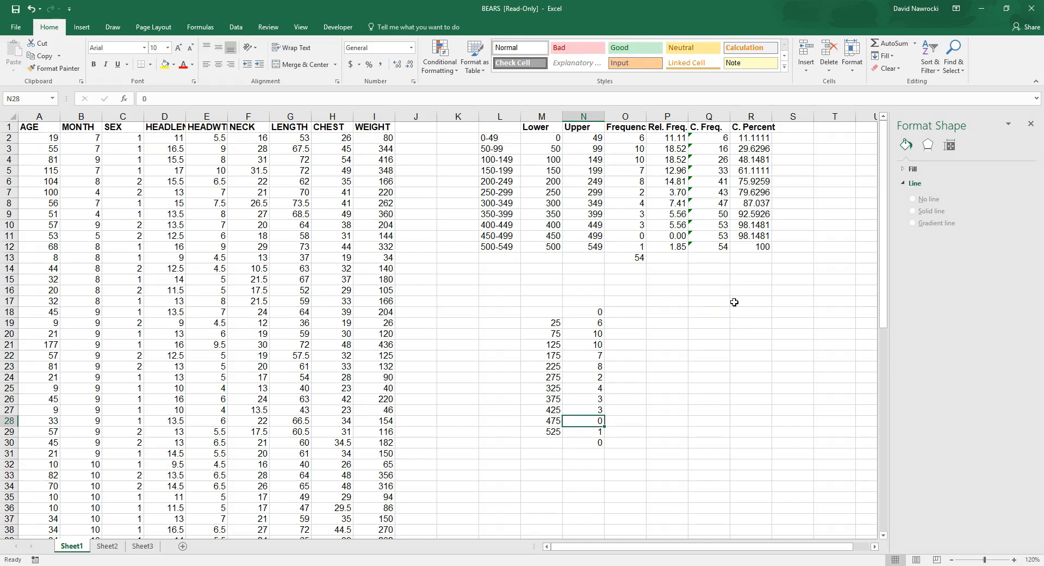
pyautogui.press('Left')
pyautogui.press('Left')
pyautogui.press('Right')
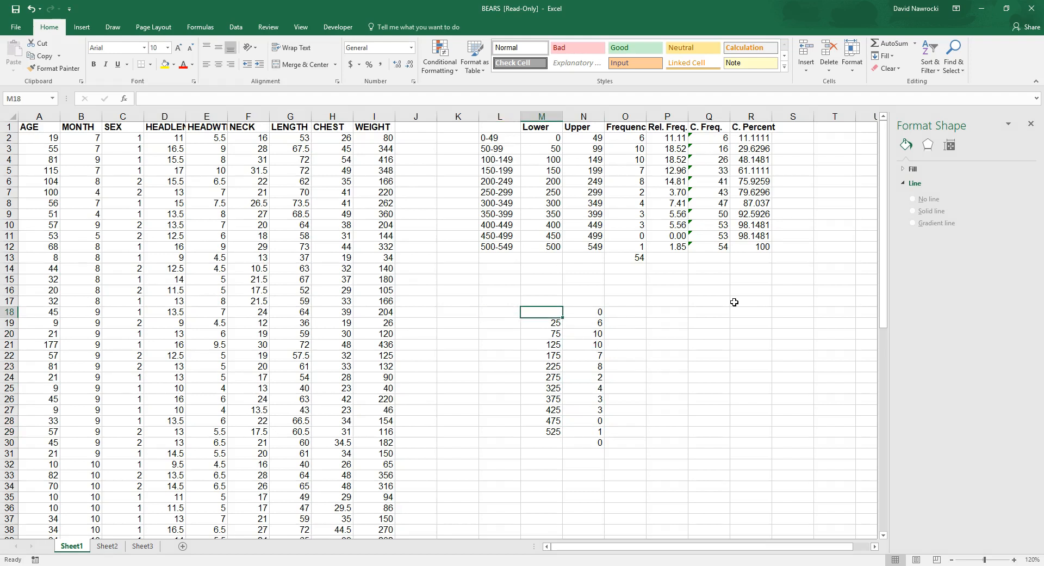
pyautogui.write('0')
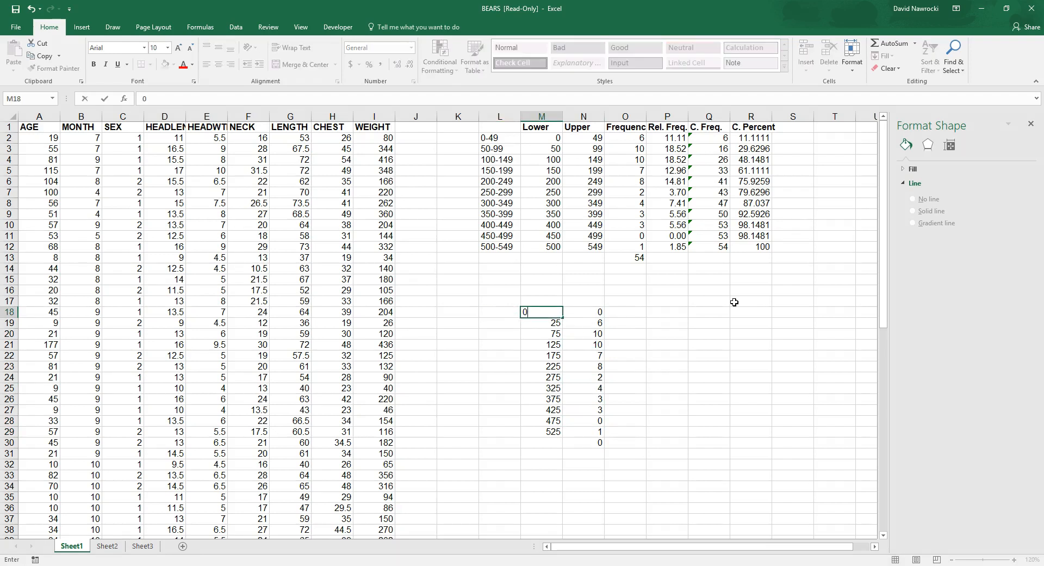
# Step: Enter 550 in M30 as the closing value beneath the last class midpoint
pyautogui.press('Down')
pyautogui.press('Down')
pyautogui.press('Down')
pyautogui.press('Down')
pyautogui.press('Down')
pyautogui.press('Down')
pyautogui.press('Down')
pyautogui.press('Down')
pyautogui.press('Down')
pyautogui.press('Down')
pyautogui.press('Down')
pyautogui.press('Down')
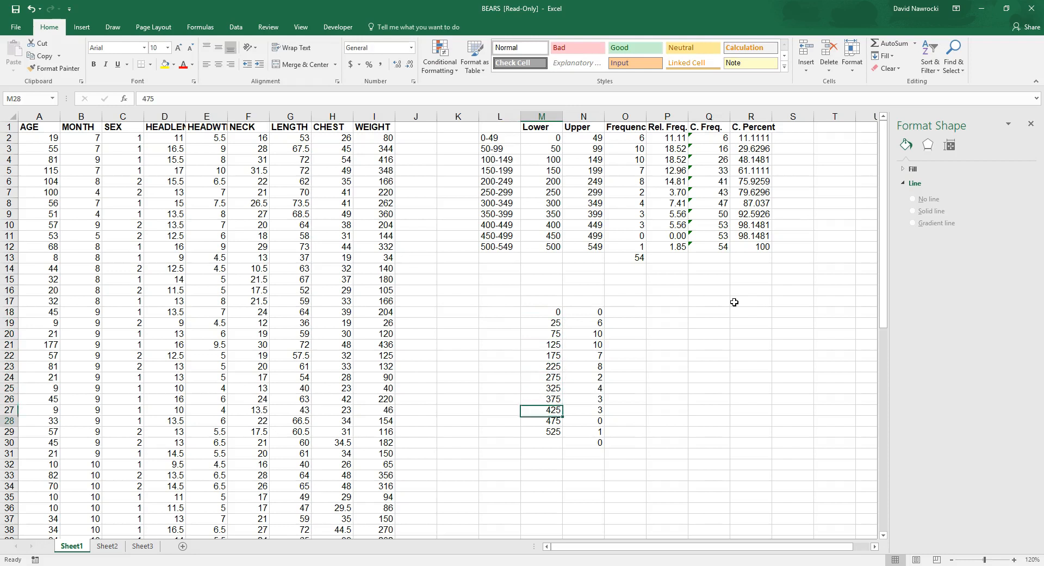
pyautogui.write('5')
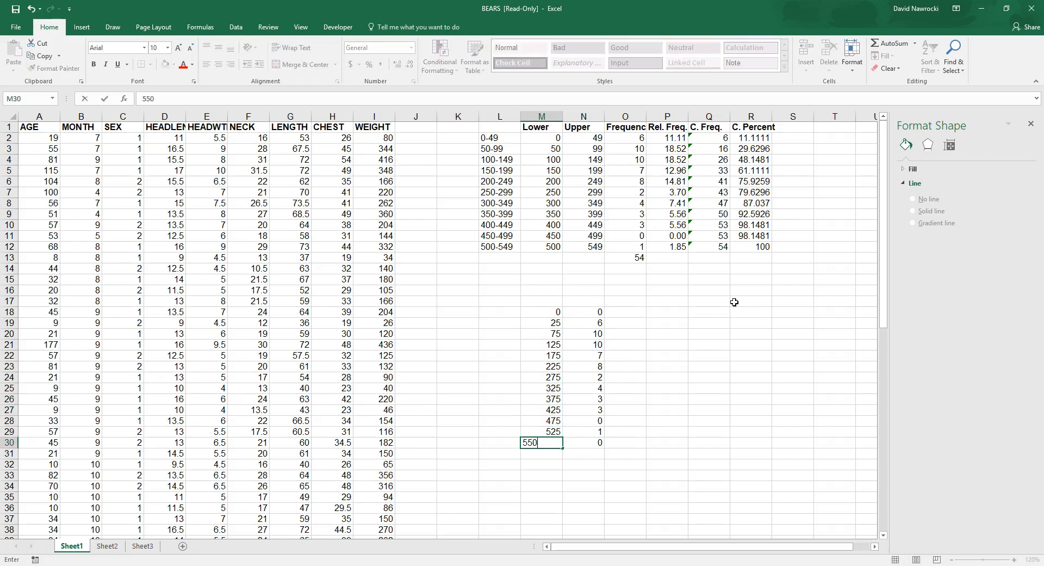
pyautogui.write('50')
pyautogui.press('Return')
pyautogui.press('Up')
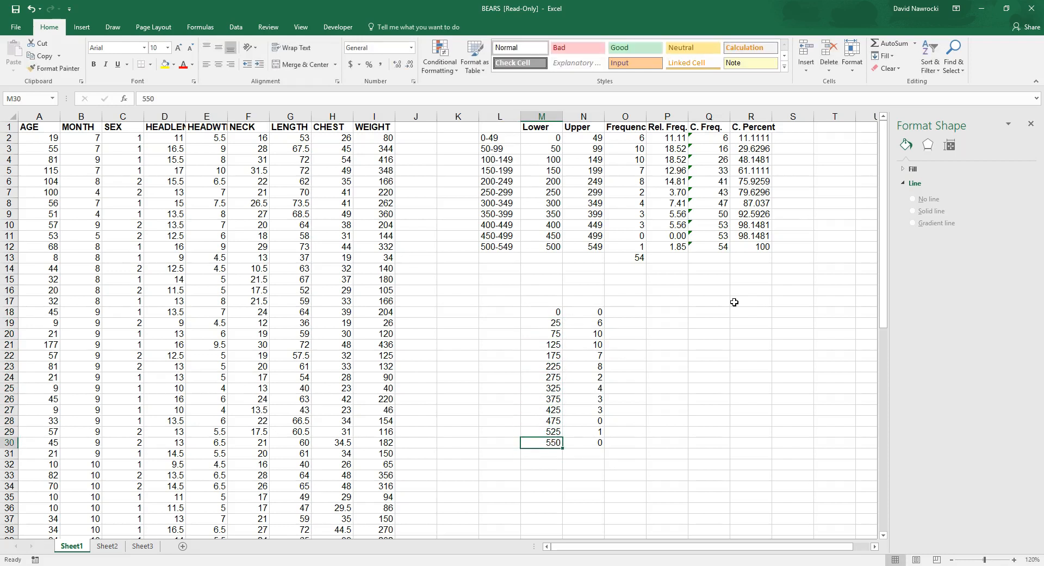
pyautogui.click(544, 313)
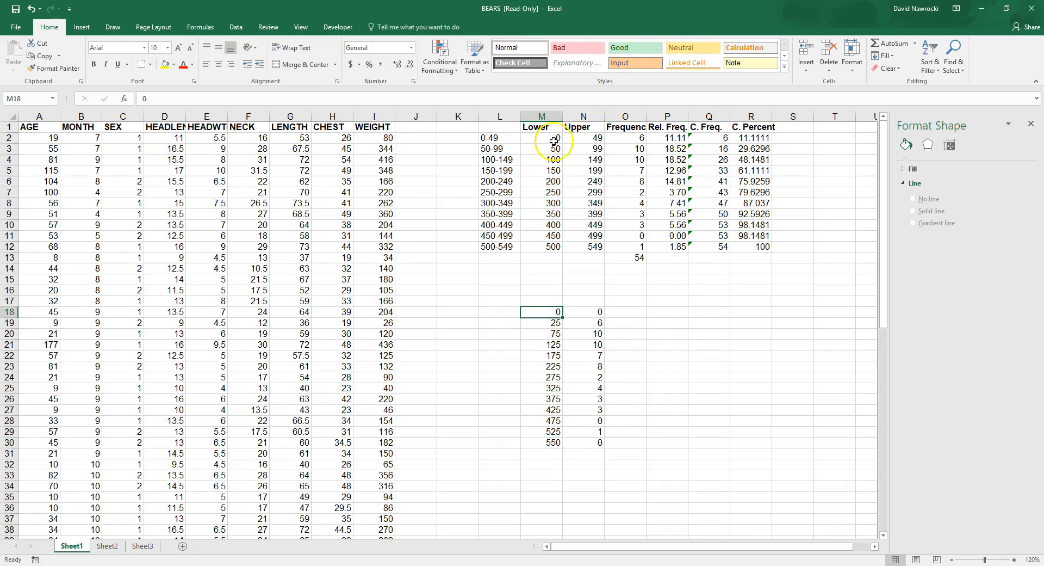
pyautogui.click(557, 447)
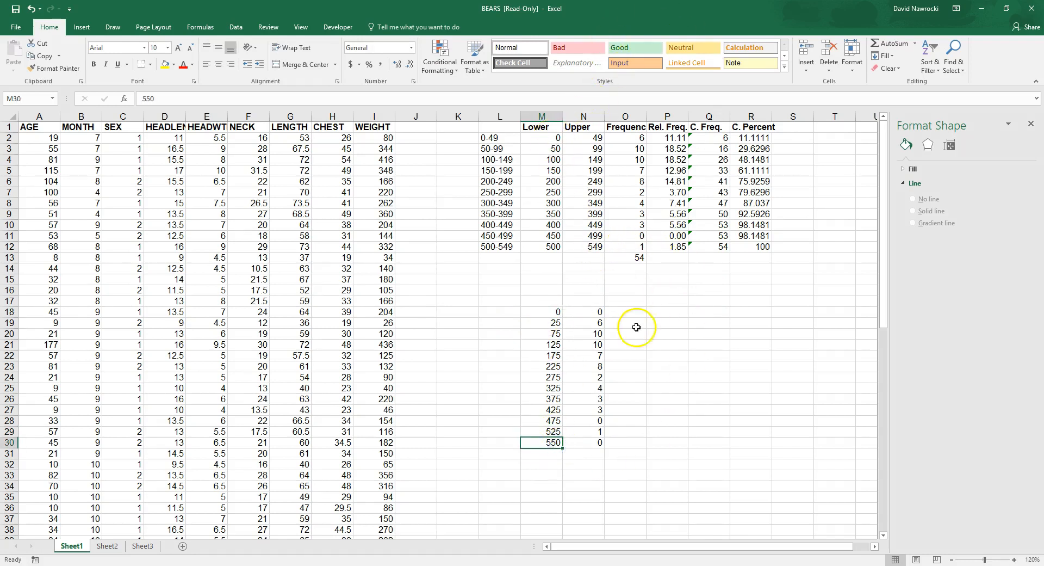
# Step: Insert a Line with Markers chart of the frequencies in N18:N30 and move it away from the midpoint table, over the raw data columns
pyautogui.click(550, 311)
pyautogui.moveTo(588, 312); pyautogui.dragTo(593, 411)
pyautogui.moveTo(590, 435); pyautogui.dragTo(591, 443)
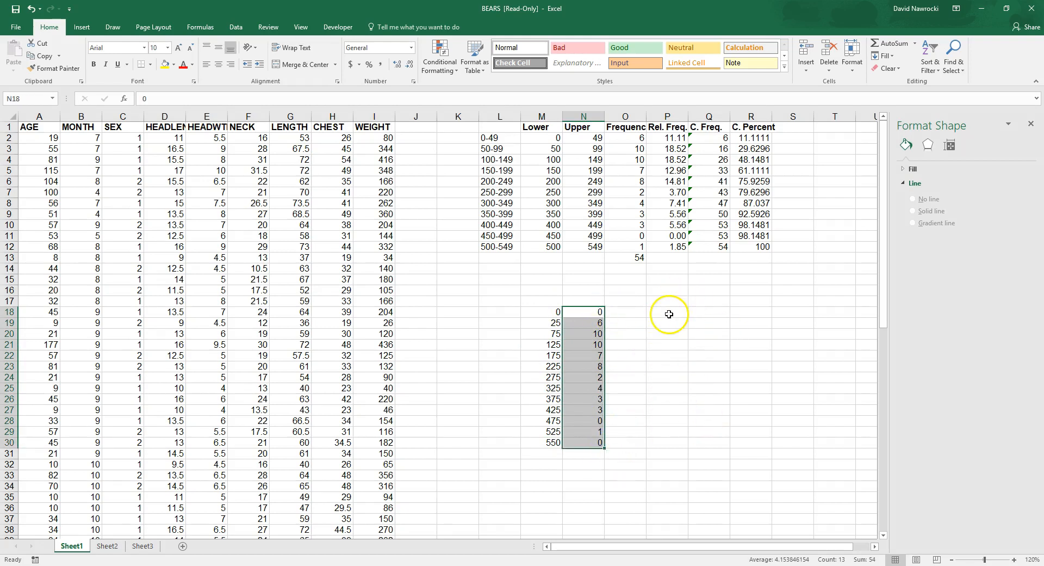
pyautogui.click(81, 28)
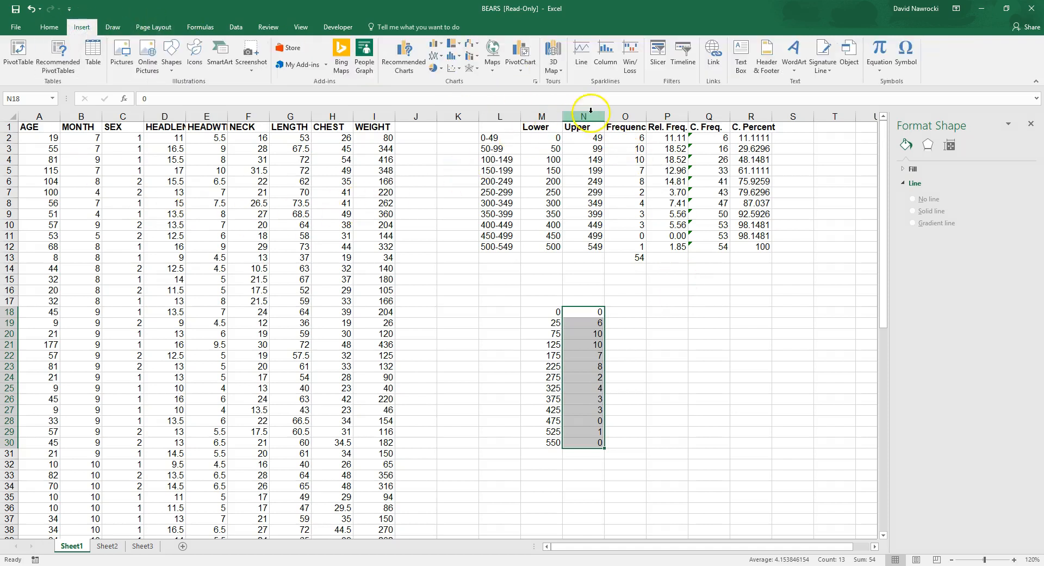
pyautogui.click(442, 60)
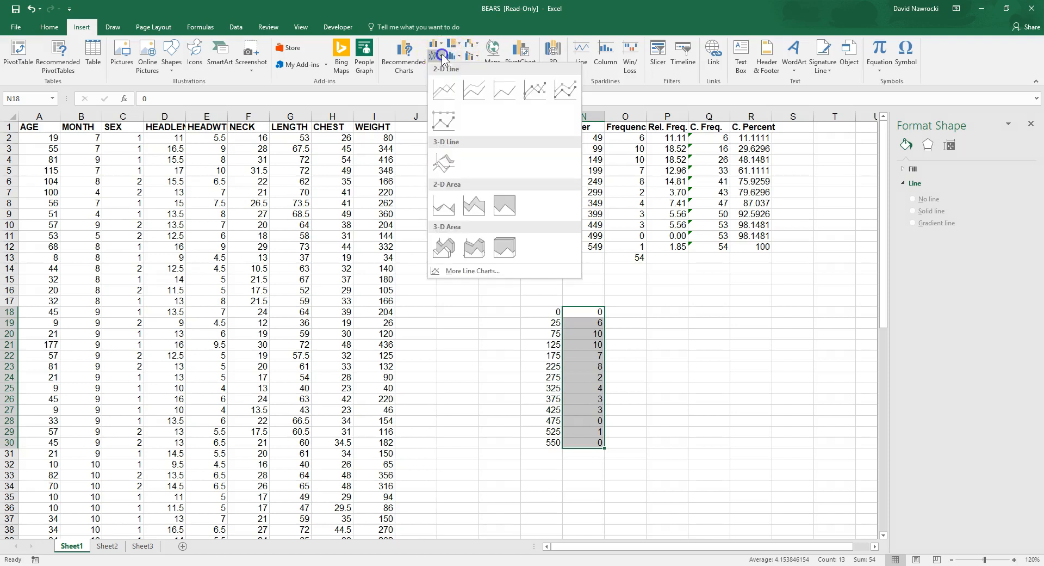
pyautogui.click(536, 90)
pyautogui.moveTo(473, 253); pyautogui.dragTo(409, 193)
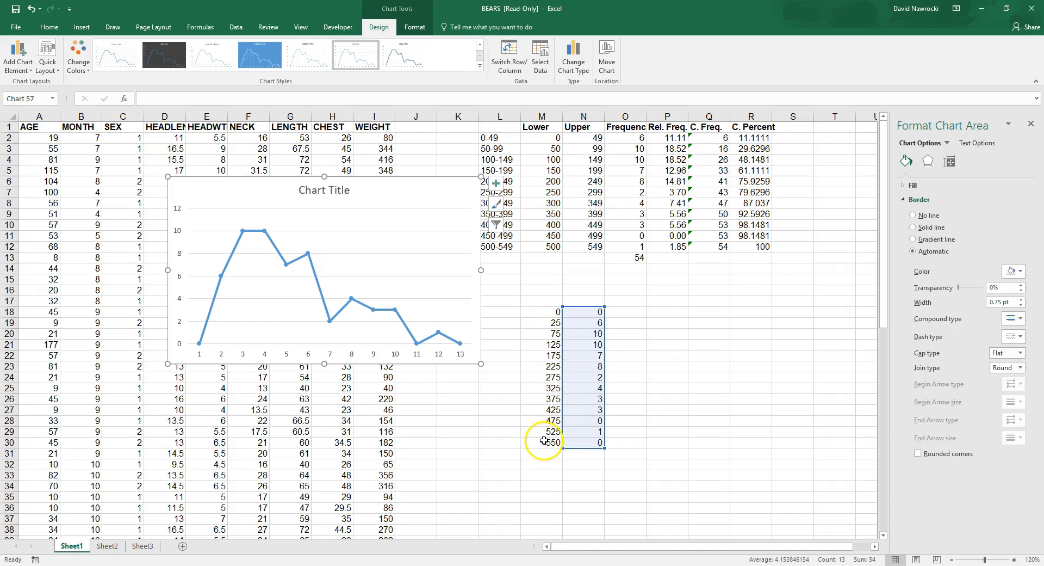
# Step: Set the chart's horizontal axis labels to the midpoints in M18:M30
pyautogui.click(375, 313)
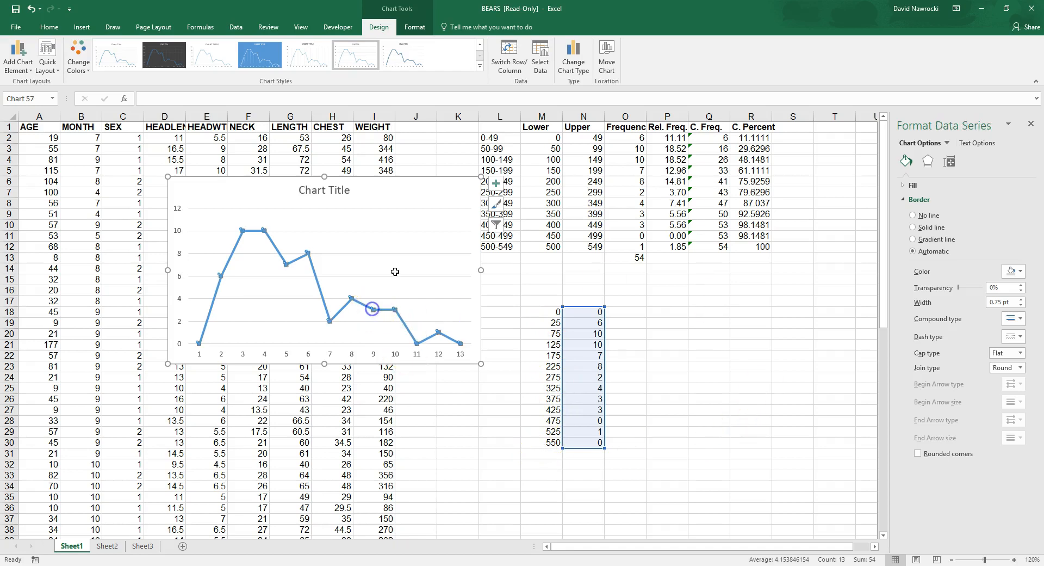
pyautogui.click(401, 209)
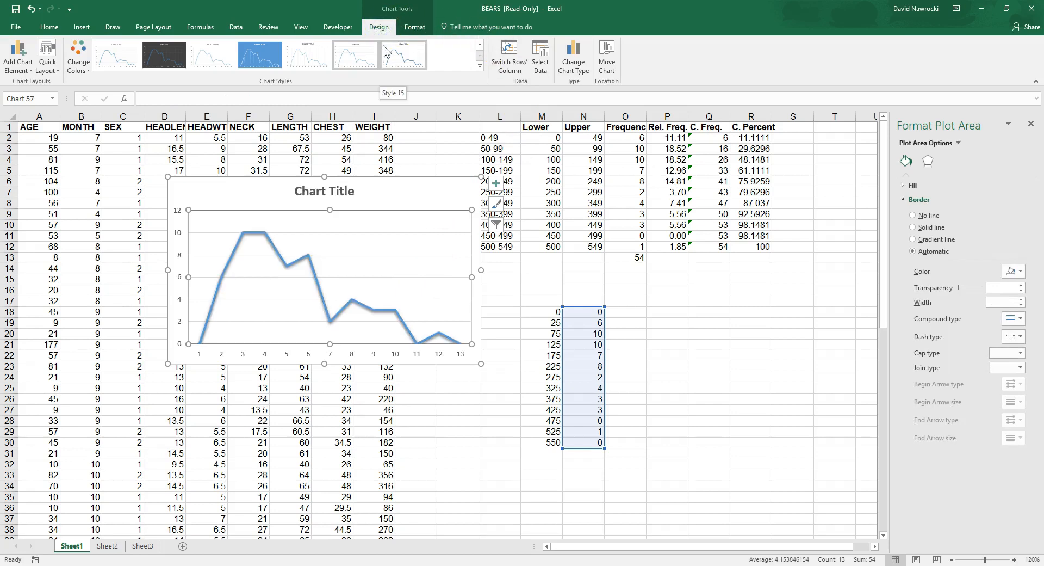
pyautogui.click(543, 64)
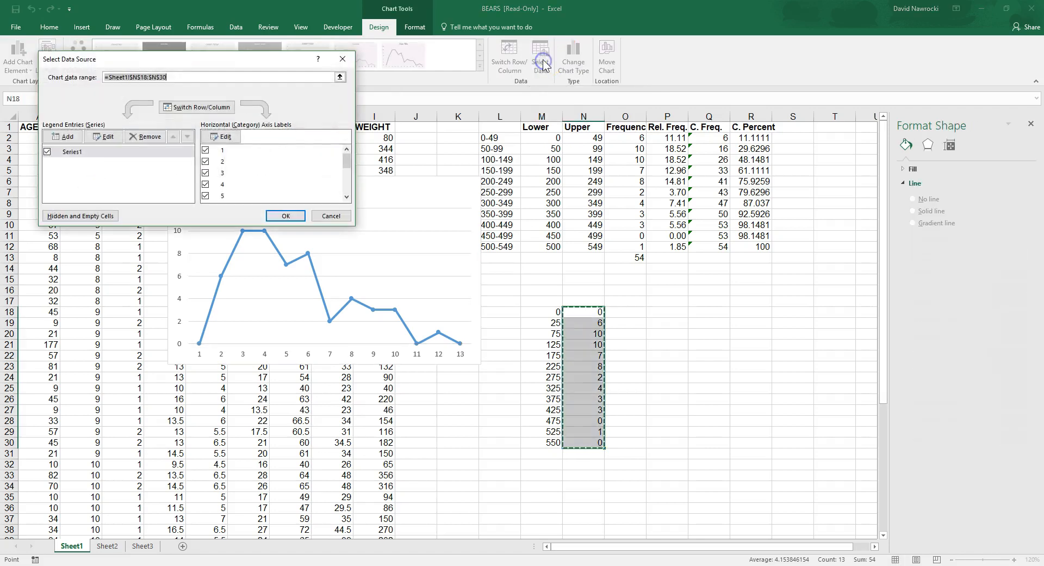
pyautogui.click(227, 137)
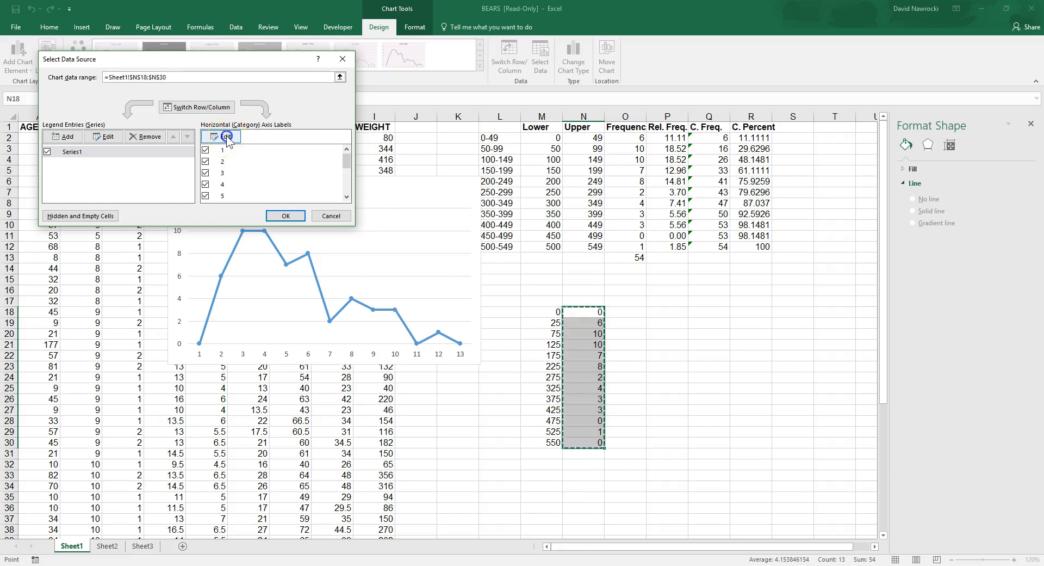
pyautogui.click(541, 313)
pyautogui.moveTo(541, 313); pyautogui.dragTo(544, 443)
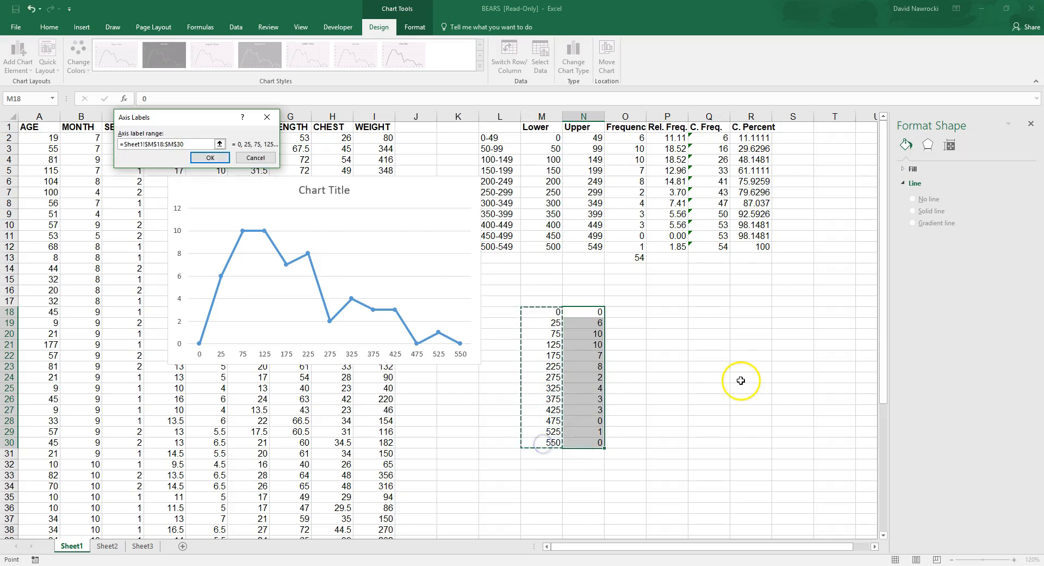
pyautogui.click(211, 158)
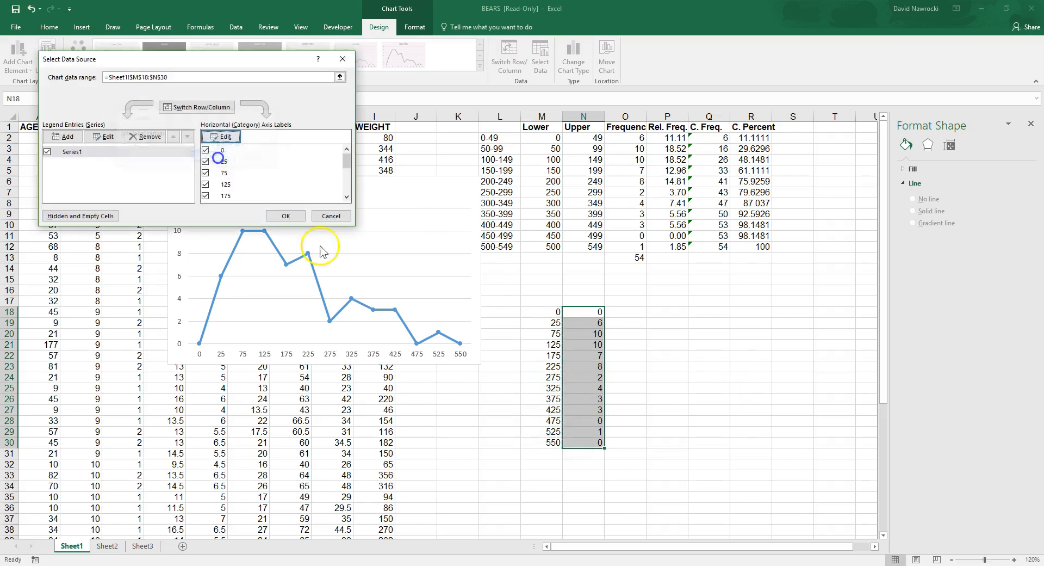
pyautogui.click(285, 215)
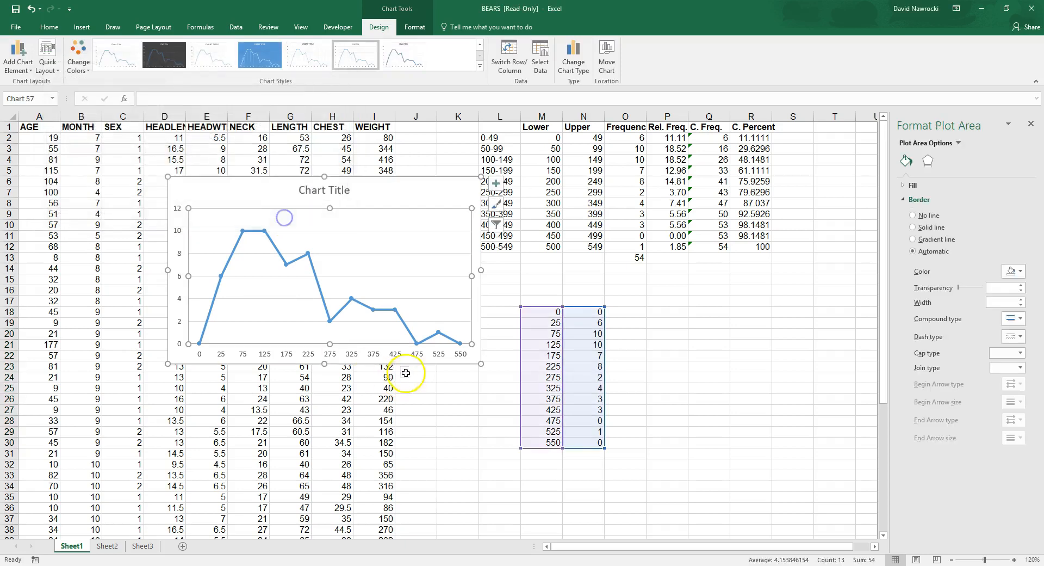
# Step: Examine the plotted points against their midpoints and frequencies, and check the chart's title and axes for missing labels
pyautogui.click(407, 193)
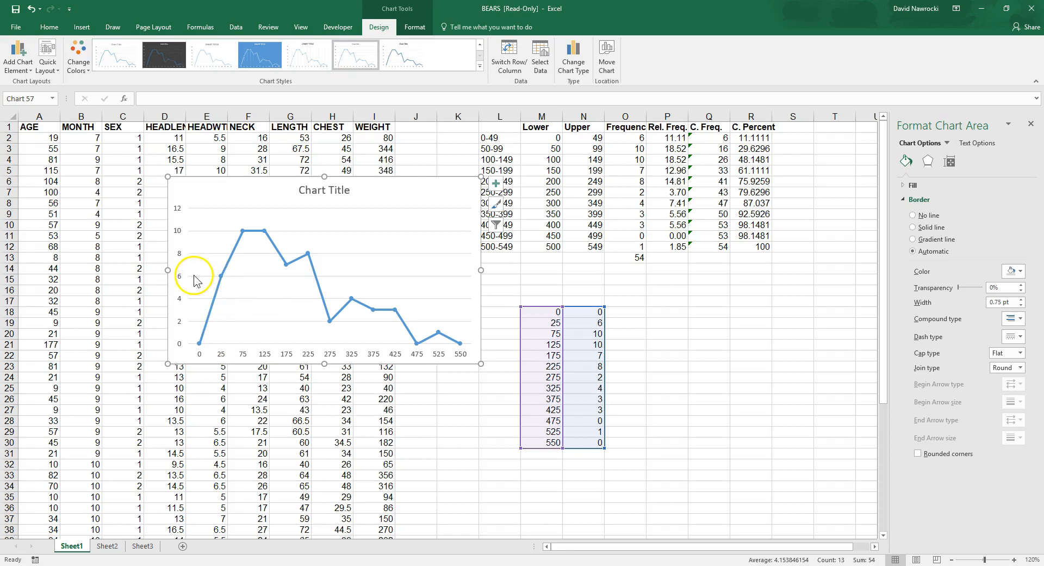
pyautogui.moveTo(223, 278)
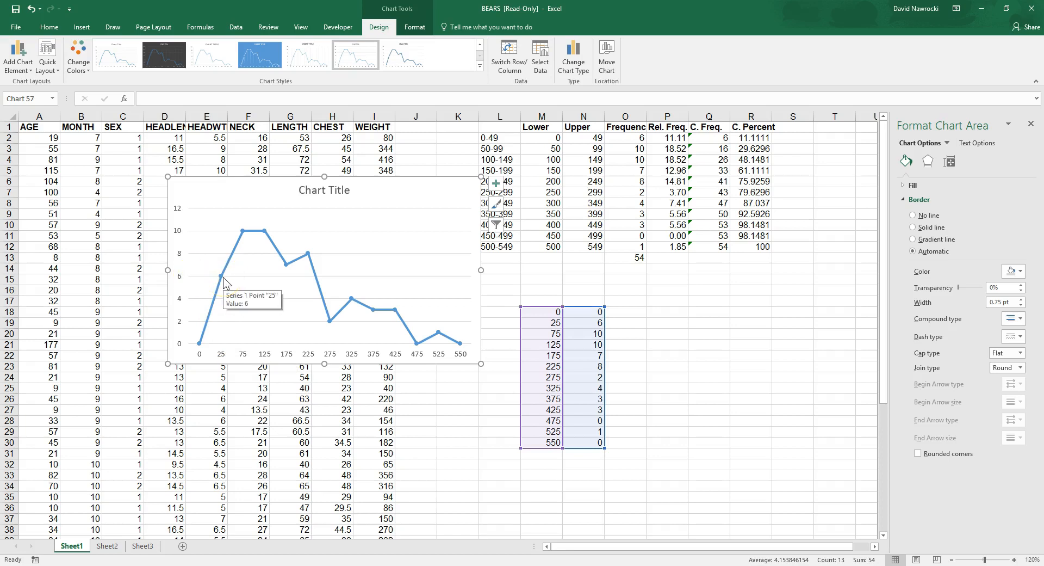
pyautogui.click(224, 280)
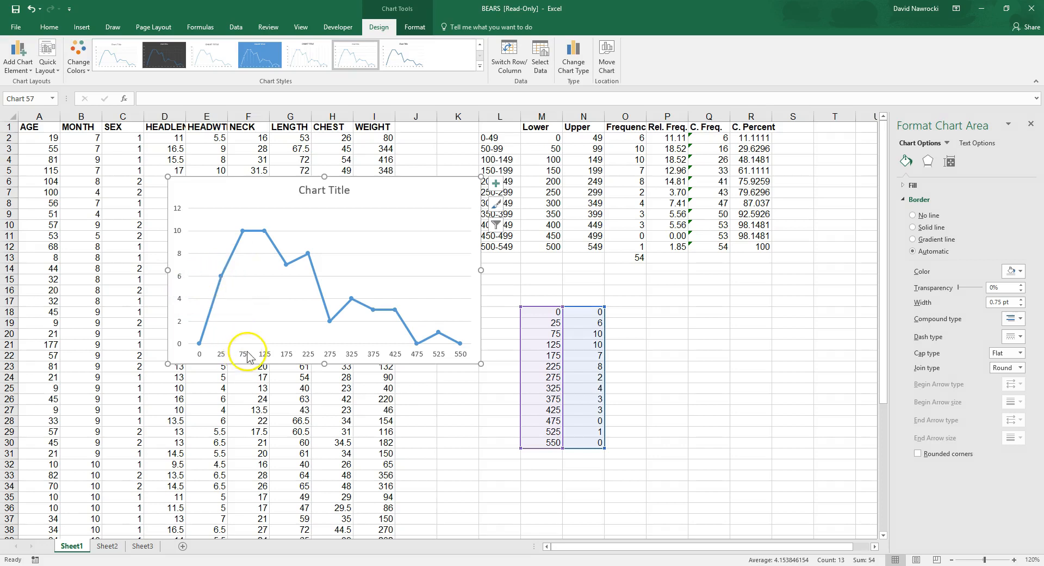
pyautogui.click(244, 239)
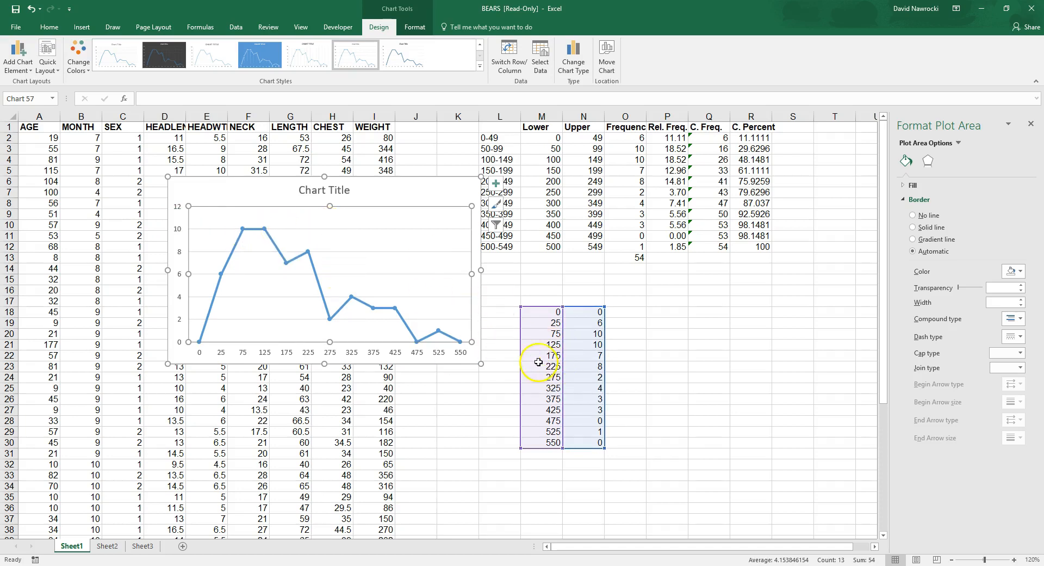
pyautogui.click(330, 193)
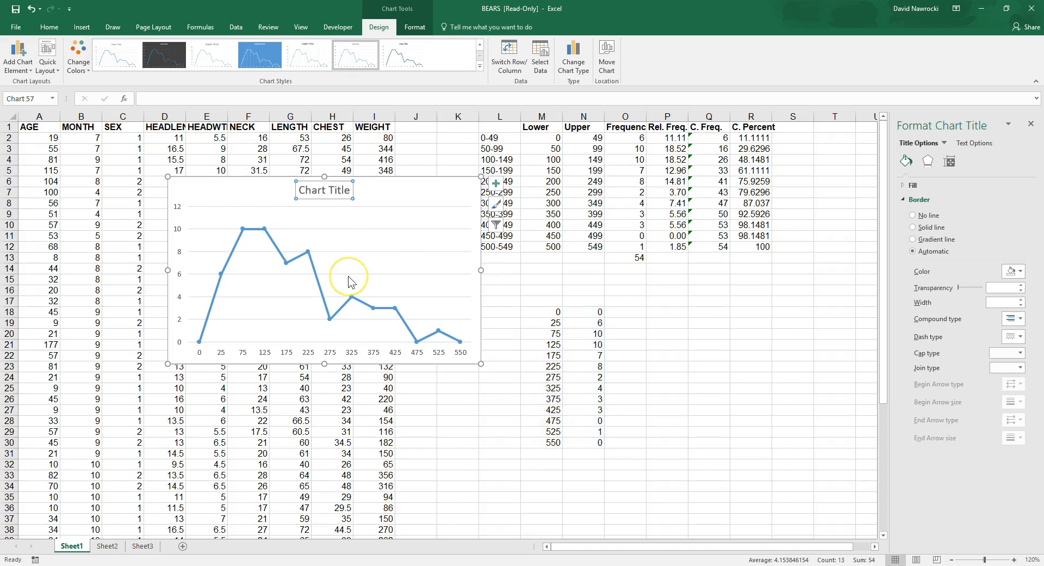
pyautogui.click(353, 359)
pyautogui.click(180, 259)
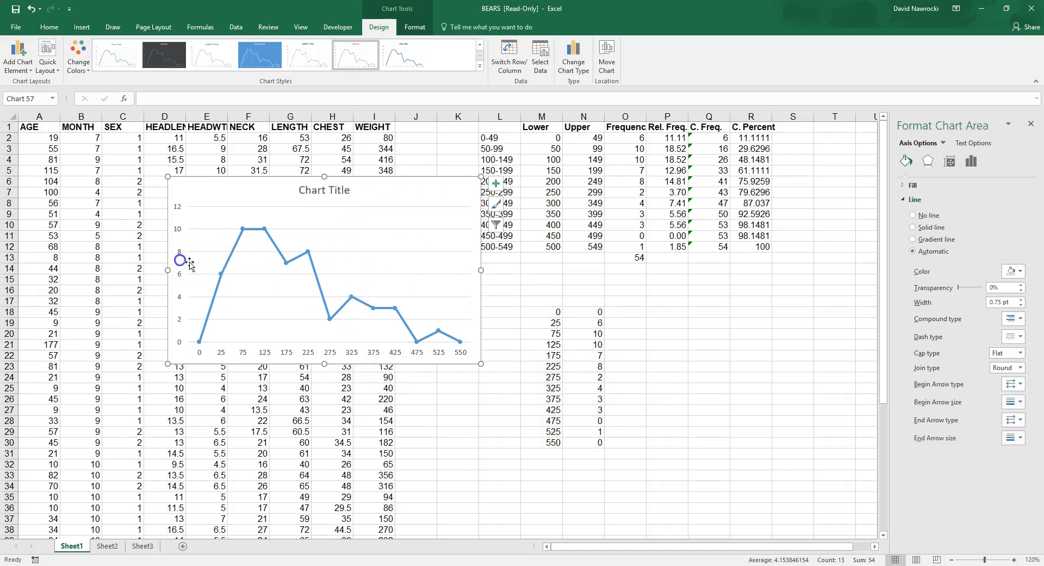
pyautogui.click(179, 259)
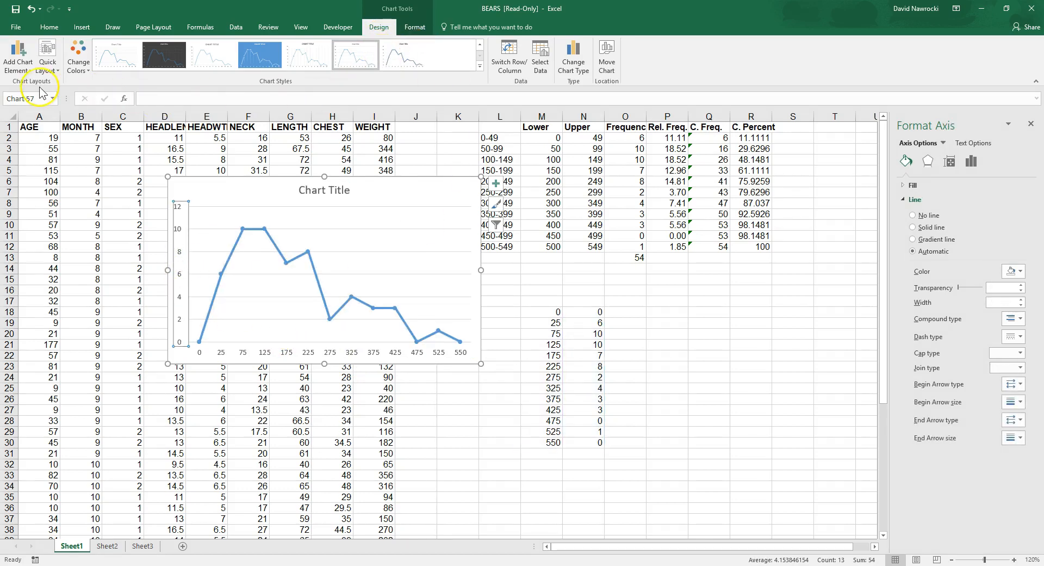
# Step: Add primary horizontal and primary vertical axis titles to the line chart
pyautogui.click(27, 69)
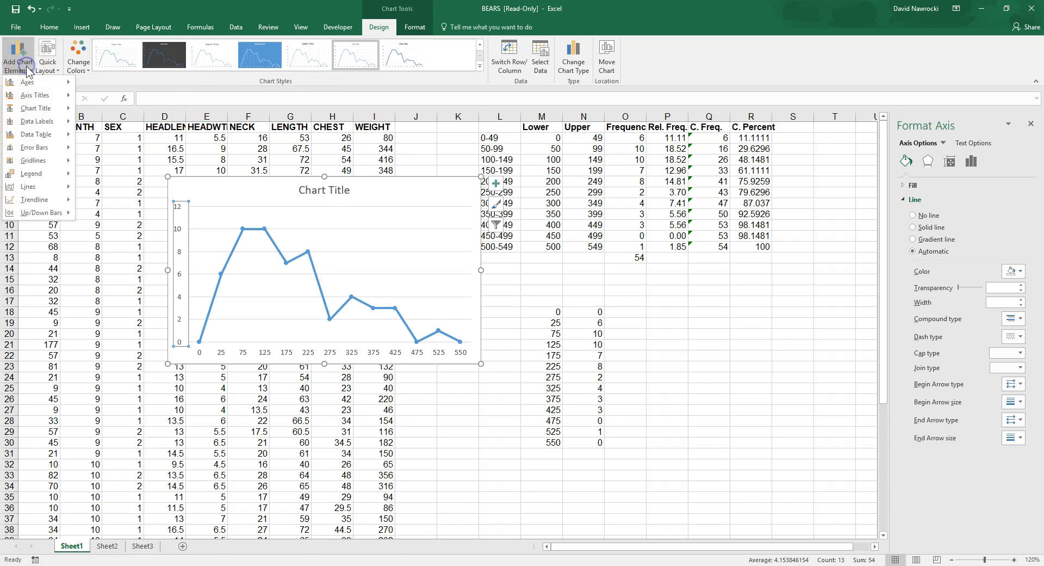
pyautogui.moveTo(26, 98)
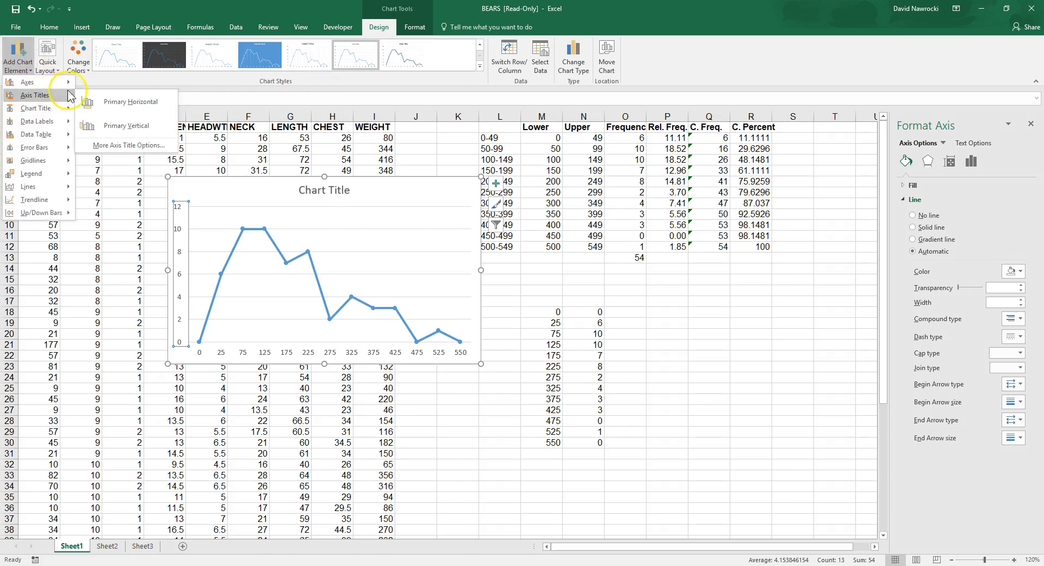
pyautogui.click(122, 102)
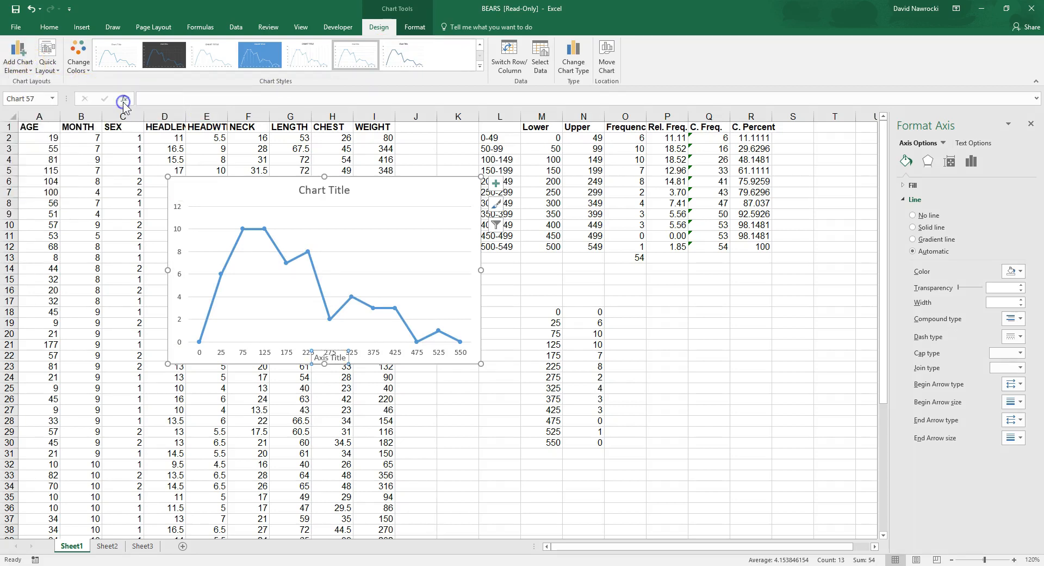
pyautogui.click(28, 70)
pyautogui.moveTo(61, 99)
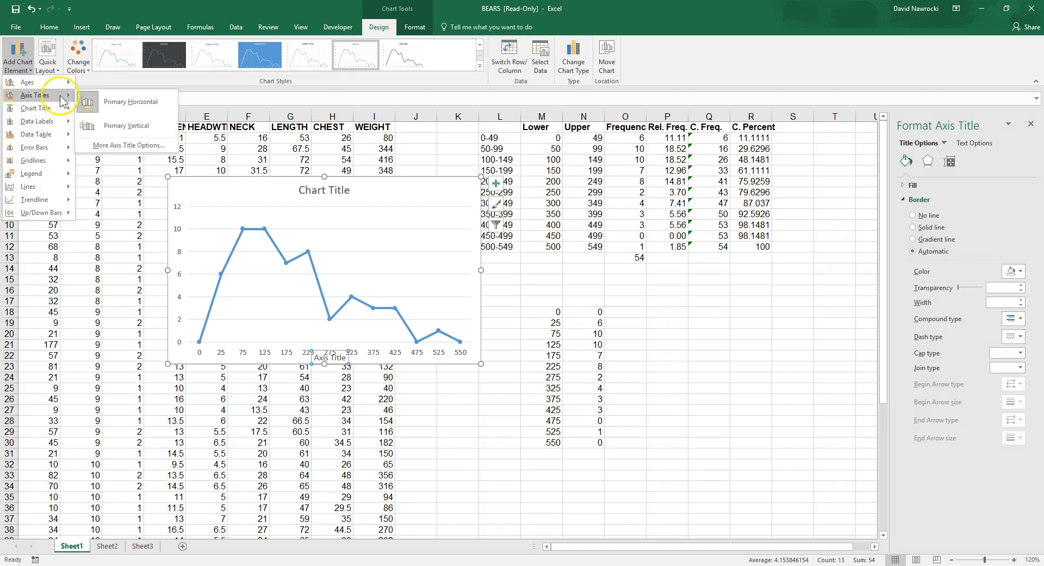
pyautogui.click(112, 125)
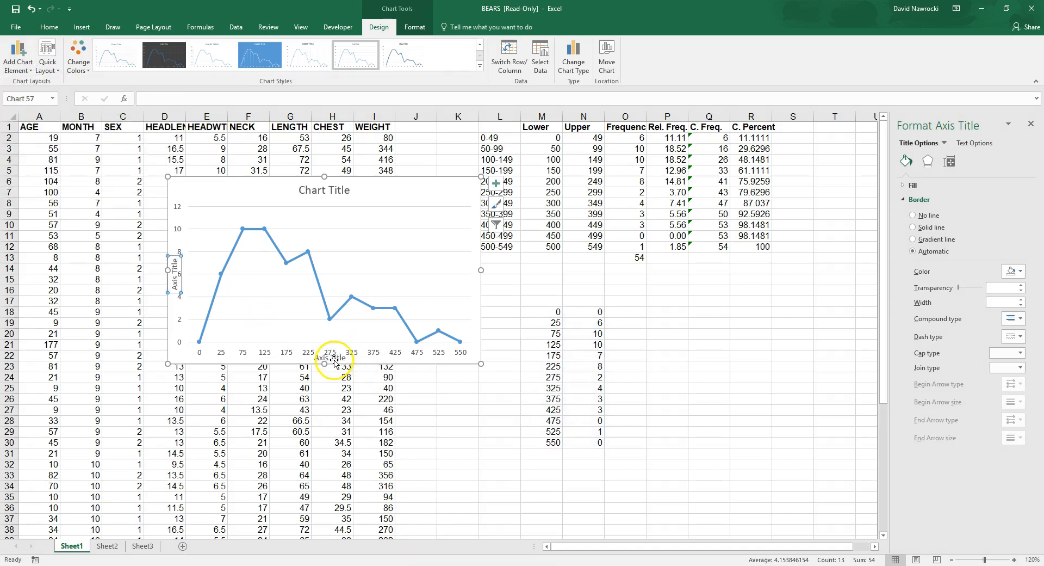
# Step: Make the chart taller and shrink the plot area from its left side so the axis titles clear the axis numbers
pyautogui.moveTo(324, 363)
pyautogui.mouseDown()
pyautogui.moveTo(324, 396)
pyautogui.moveTo(329, 355)
pyautogui.mouseUp()
pyautogui.click(347, 344)
pyautogui.click(255, 320)
pyautogui.click(334, 248)
pyautogui.moveTo(191, 284); pyautogui.dragTo(205, 282)
pyautogui.click(181, 282)
# Step: Title the horizontal axis "Bear Weights" and the vertical axis "Frequency"
pyautogui.click(332, 381)
pyautogui.click(322, 376)
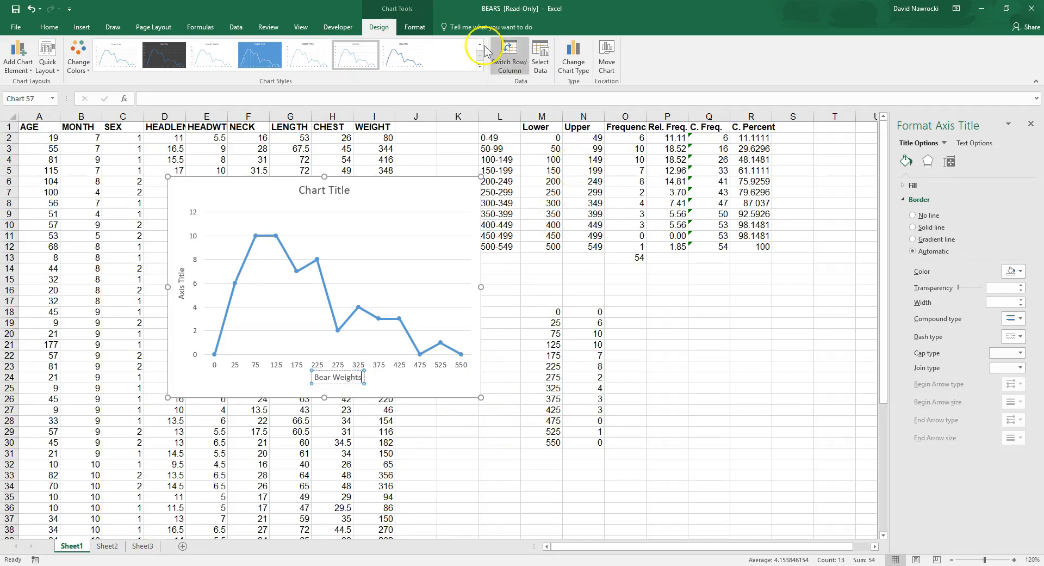
pyautogui.click(181, 297)
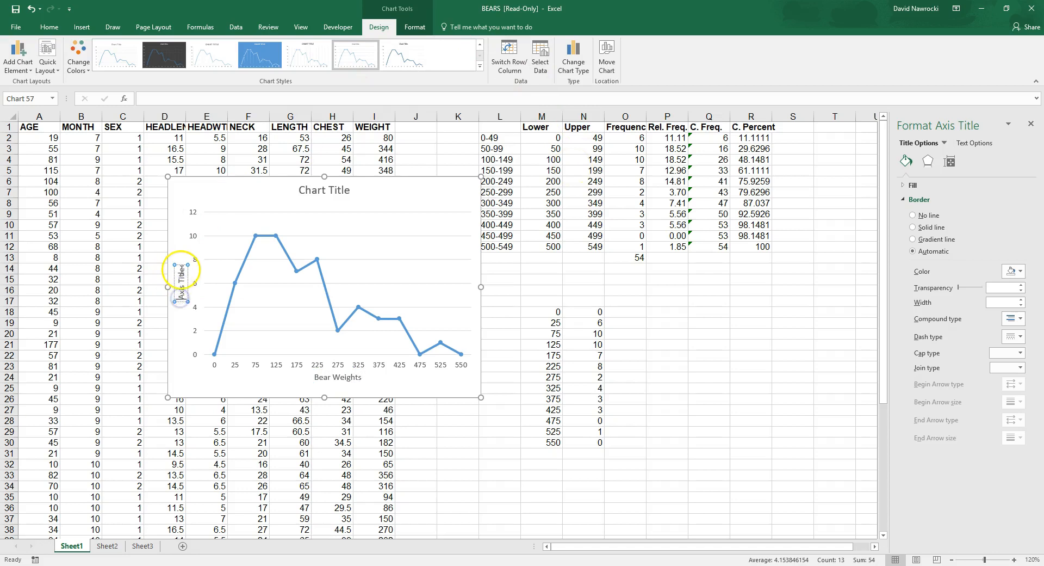
pyautogui.write('Frequency')
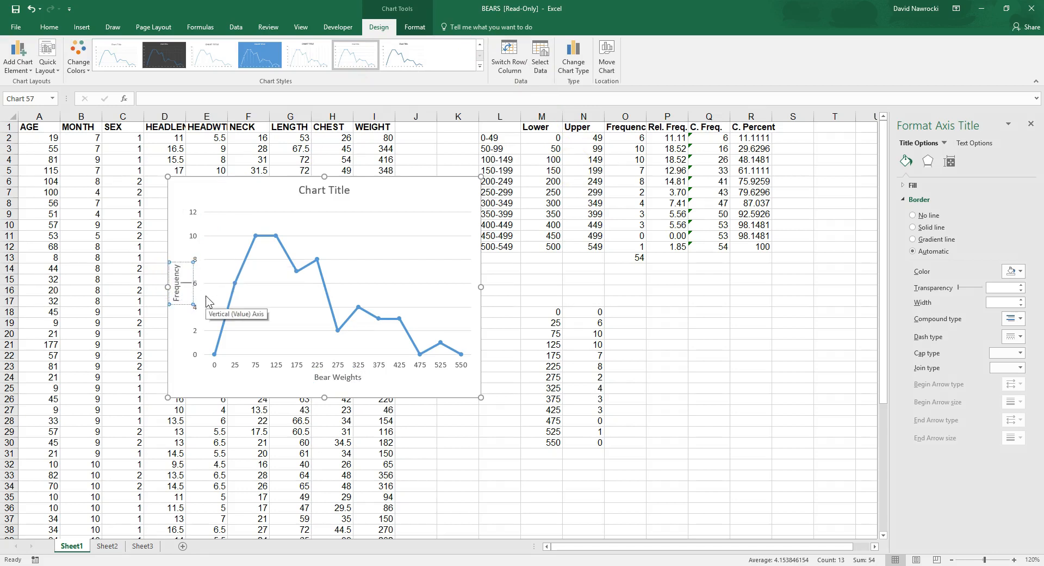
pyautogui.click(708, 322)
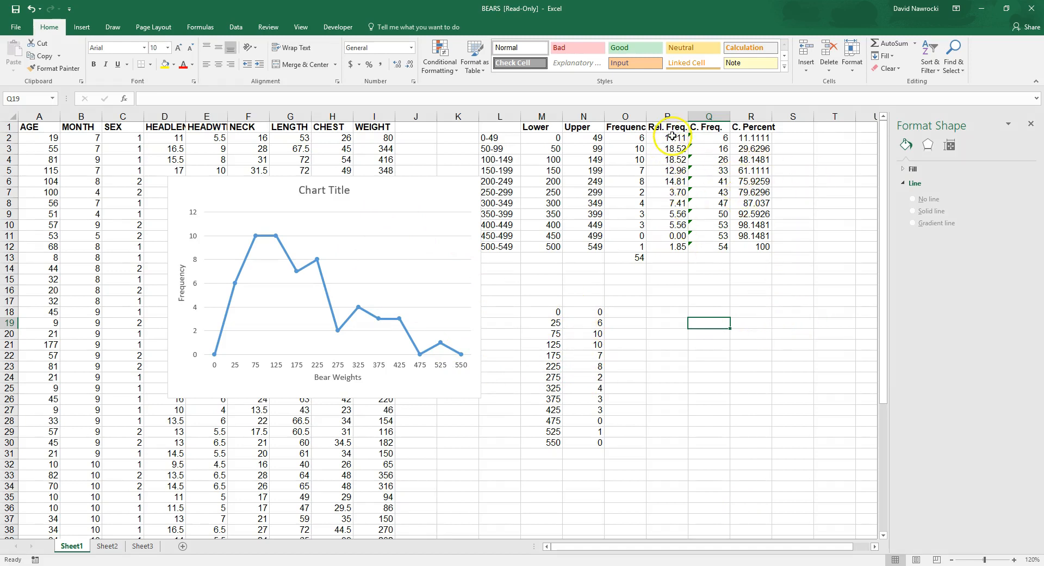
# Step: Delete the frequency polygon chart and highlight the relative frequencies in P2:P12
pyautogui.click(438, 187)
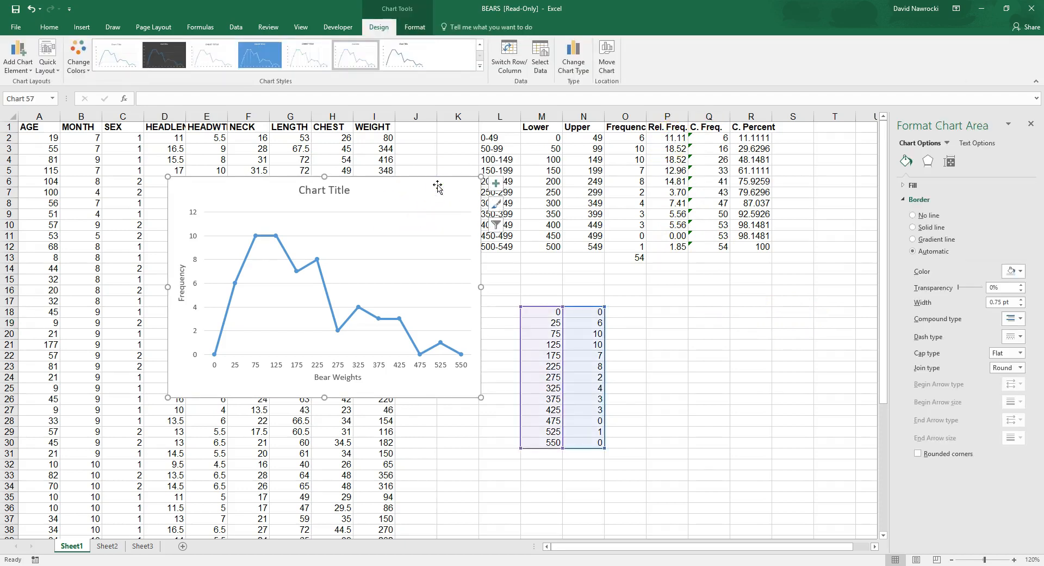
pyautogui.press('Delete')
pyautogui.moveTo(669, 137); pyautogui.dragTo(665, 245)
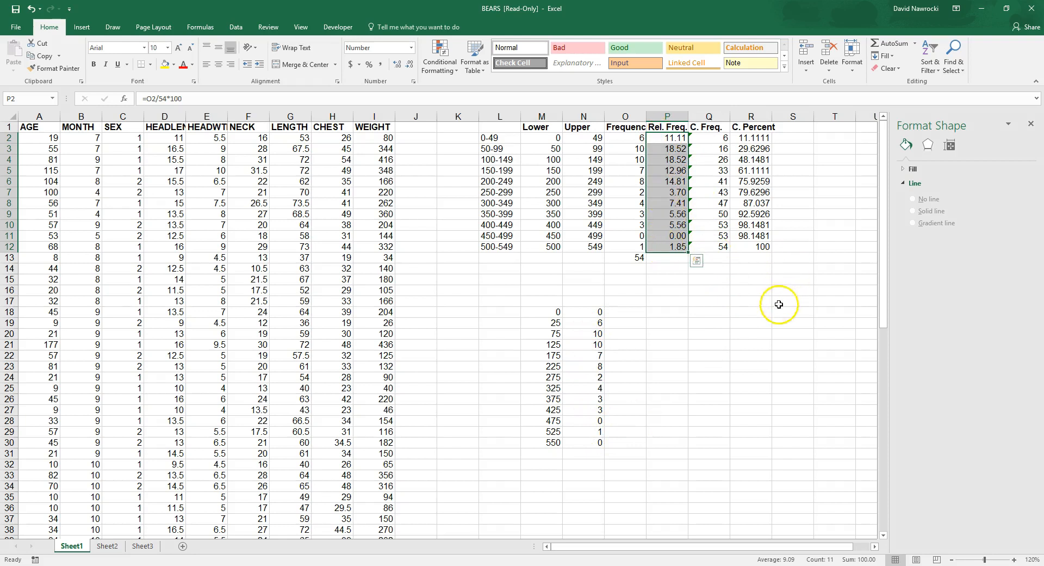
pyautogui.click(760, 315)
# Step: Replace the frequencies in N19:N29 with the relative frequencies from P2:P12, pasted as values
pyautogui.moveTo(672, 140); pyautogui.dragTo(673, 250)
pyautogui.rightClick(669, 226)
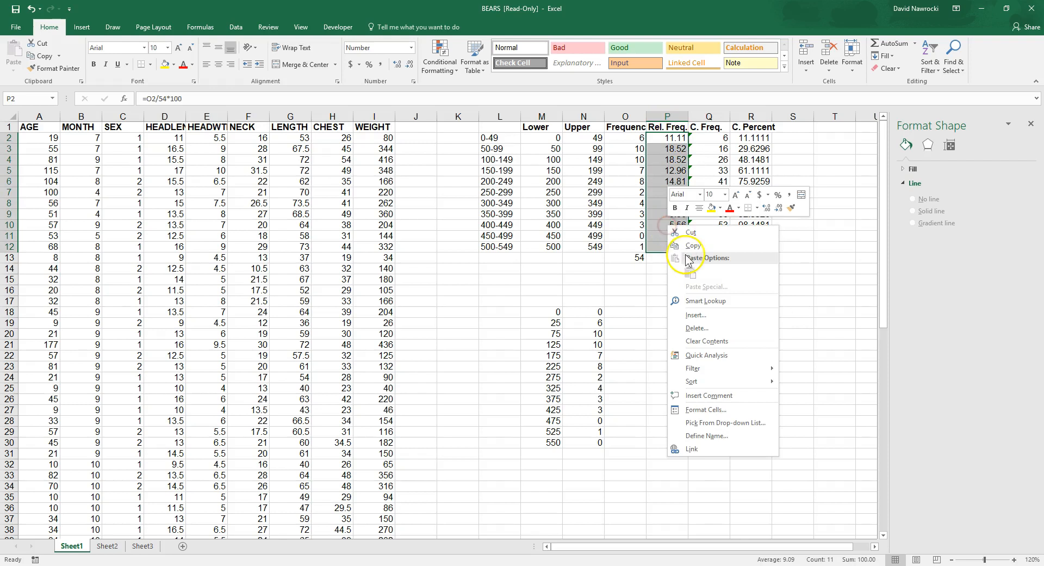
pyautogui.click(690, 250)
pyautogui.moveTo(590, 324); pyautogui.dragTo(593, 427)
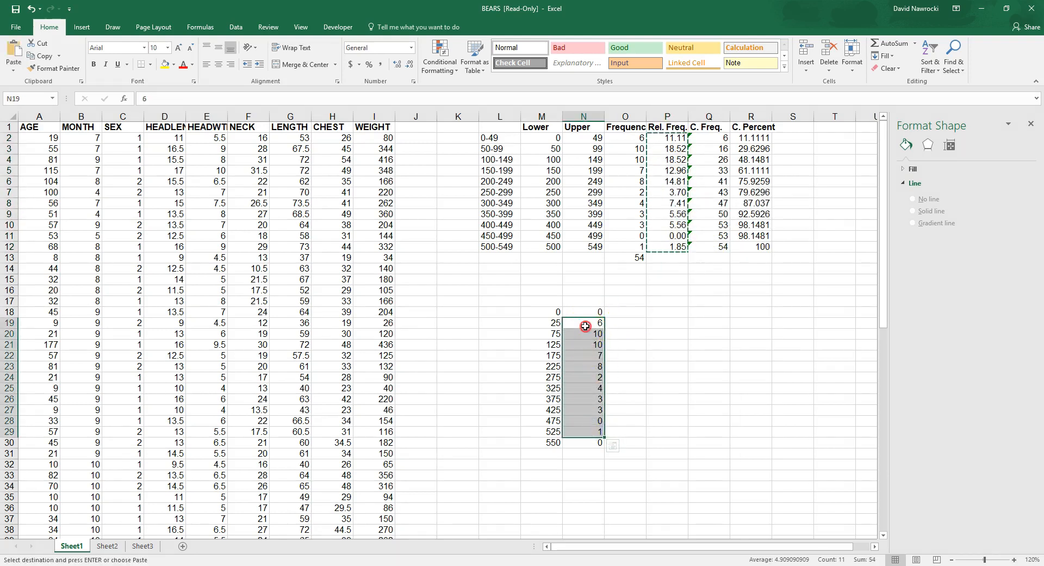
pyautogui.rightClick(585, 326)
pyautogui.click(624, 376)
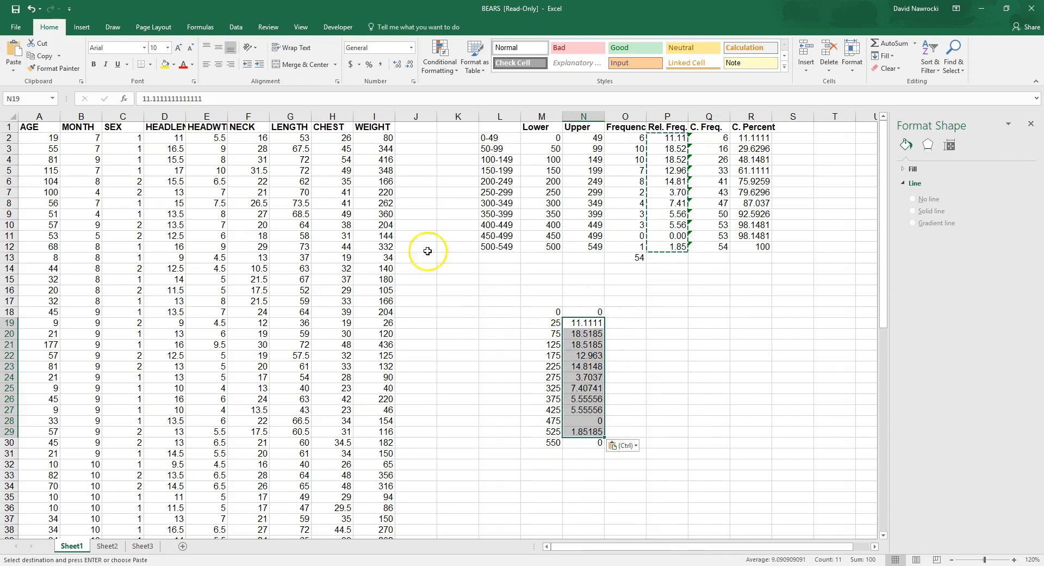
pyautogui.click(541, 278)
# Step: Insert a line chart with markers from the relative frequencies in N18:N30
pyautogui.moveTo(594, 316); pyautogui.dragTo(589, 442)
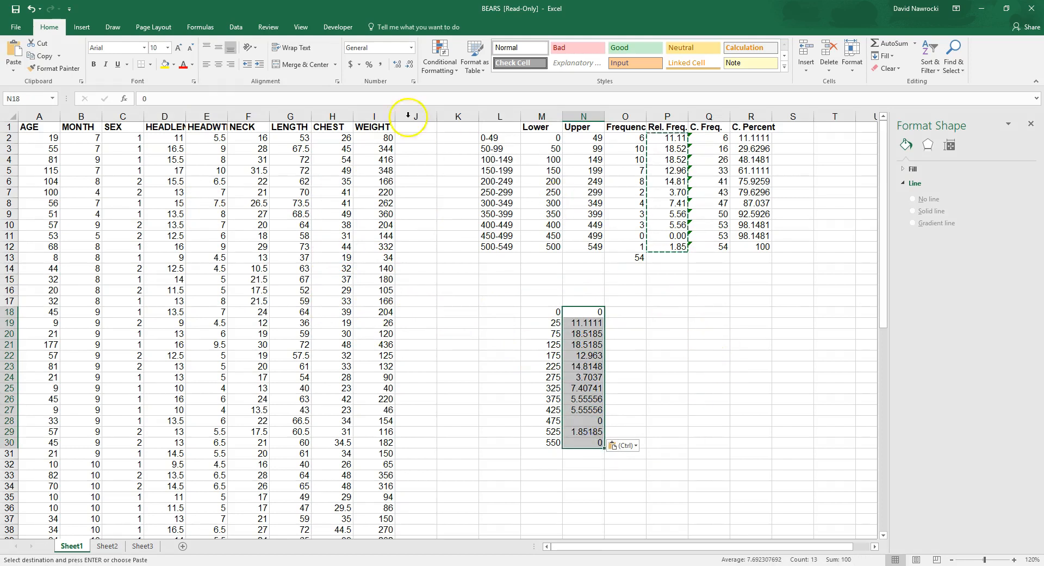
pyautogui.click(82, 28)
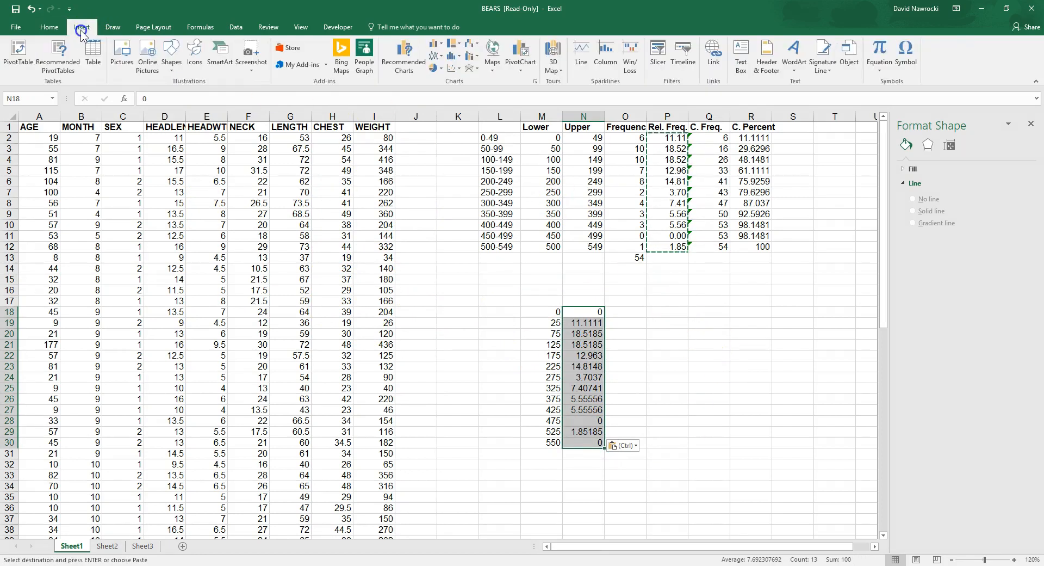
pyautogui.click(436, 55)
pyautogui.click(534, 90)
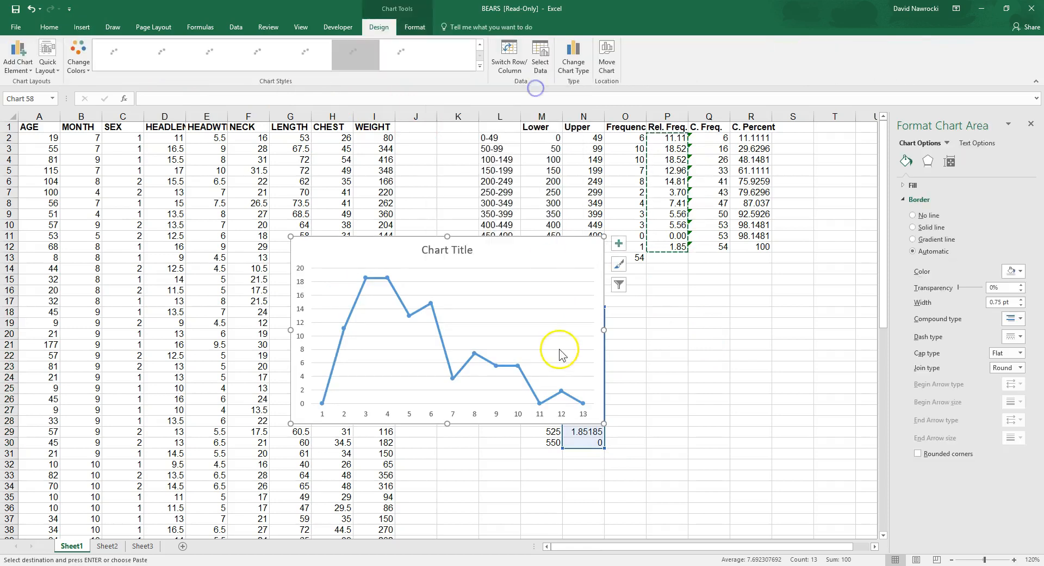
# Step: Check the vertical axis scale of the relative frequency chart and delete the chart
pyautogui.click(303, 285)
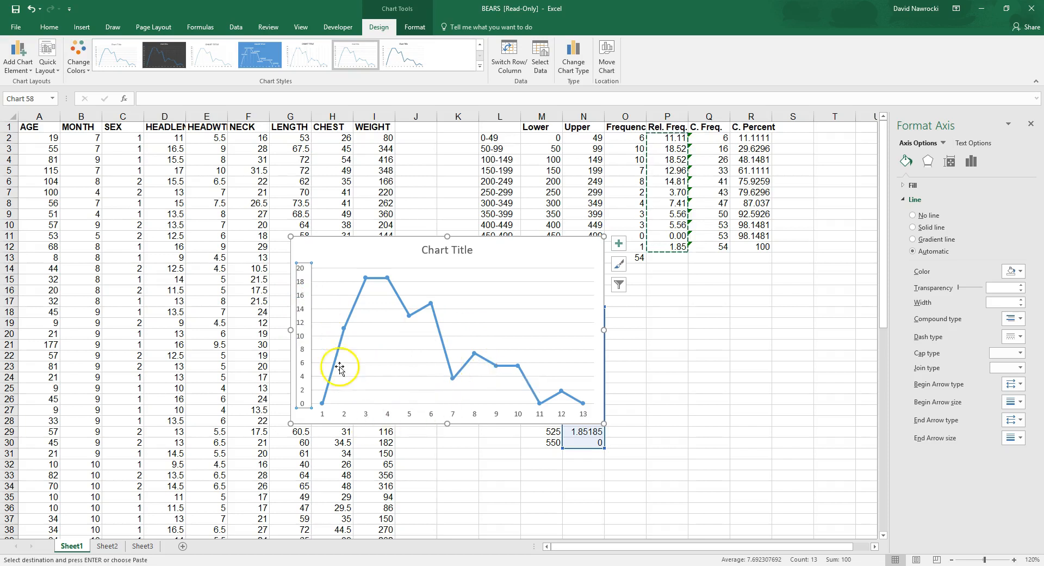
pyautogui.click(541, 253)
pyautogui.press('Delete')
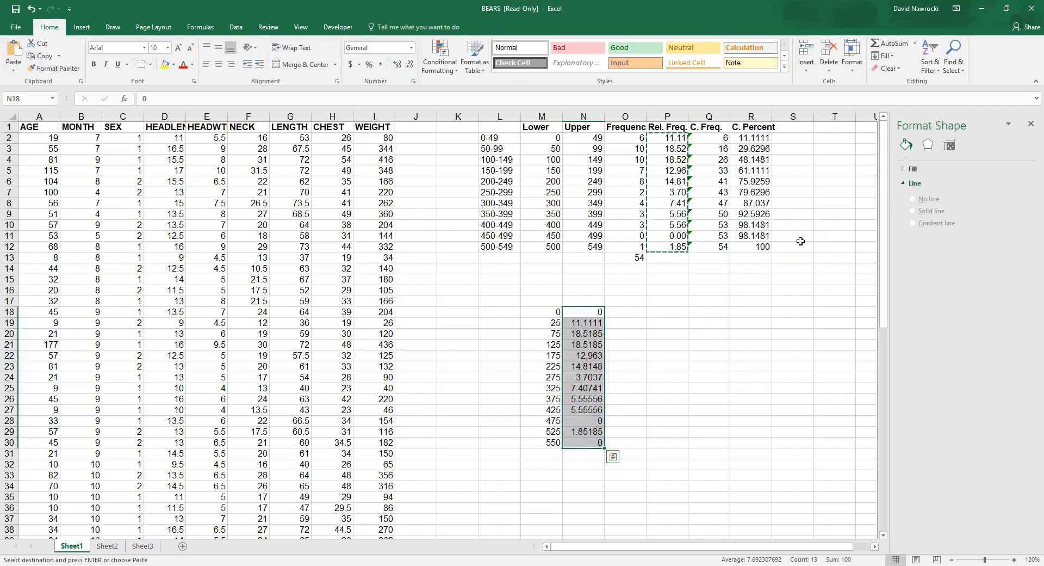
pyautogui.click(652, 322)
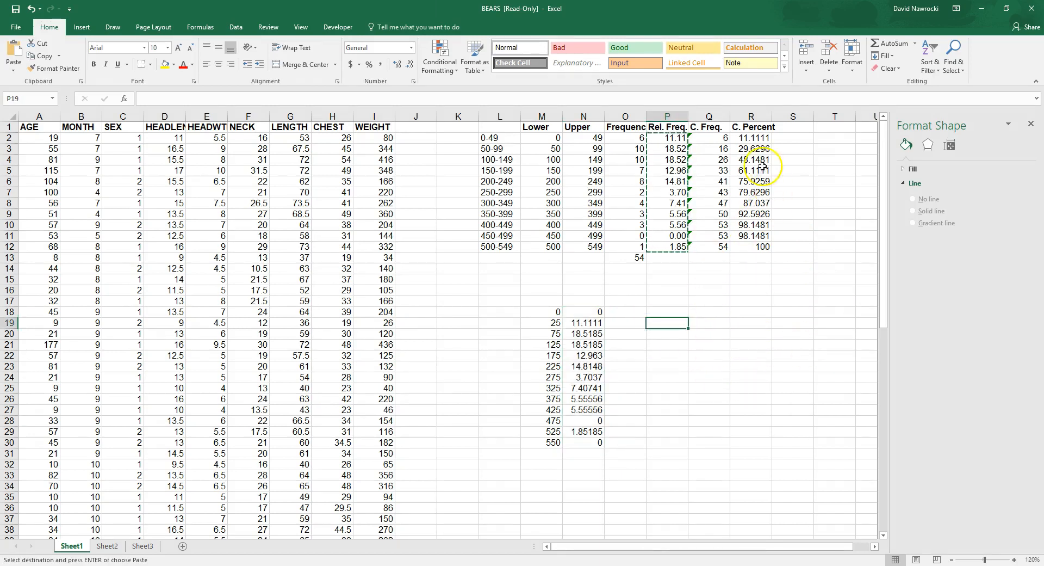
# Step: Compare the first four cumulative frequencies in column Q with the running sums of the frequencies in column O
pyautogui.click(714, 138)
pyautogui.moveTo(715, 142); pyautogui.dragTo(717, 247)
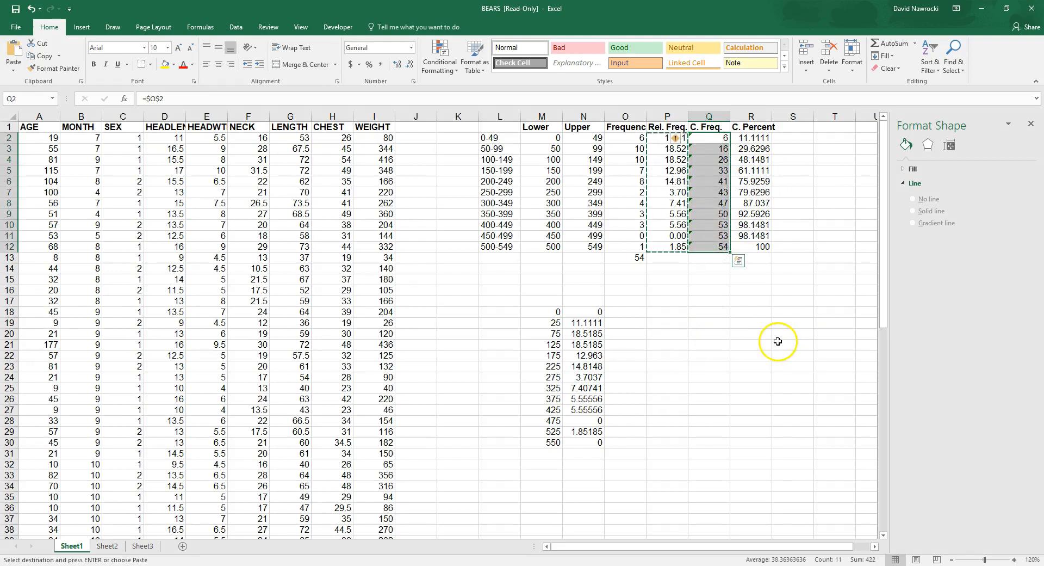
pyautogui.press('Escape')
pyautogui.click(707, 137)
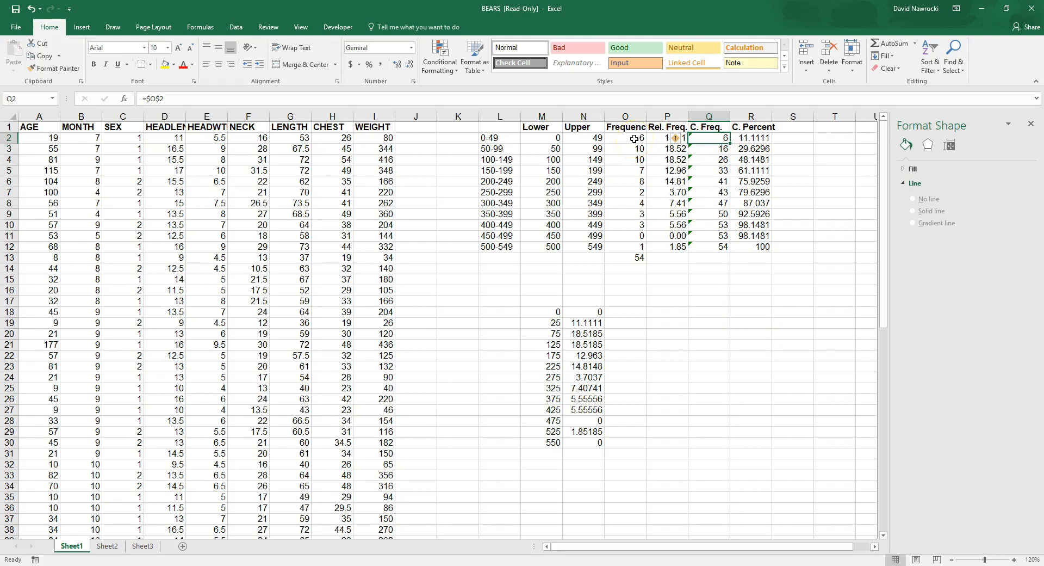
pyautogui.click(717, 150)
pyautogui.click(631, 137)
pyautogui.moveTo(629, 142); pyautogui.dragTo(629, 151)
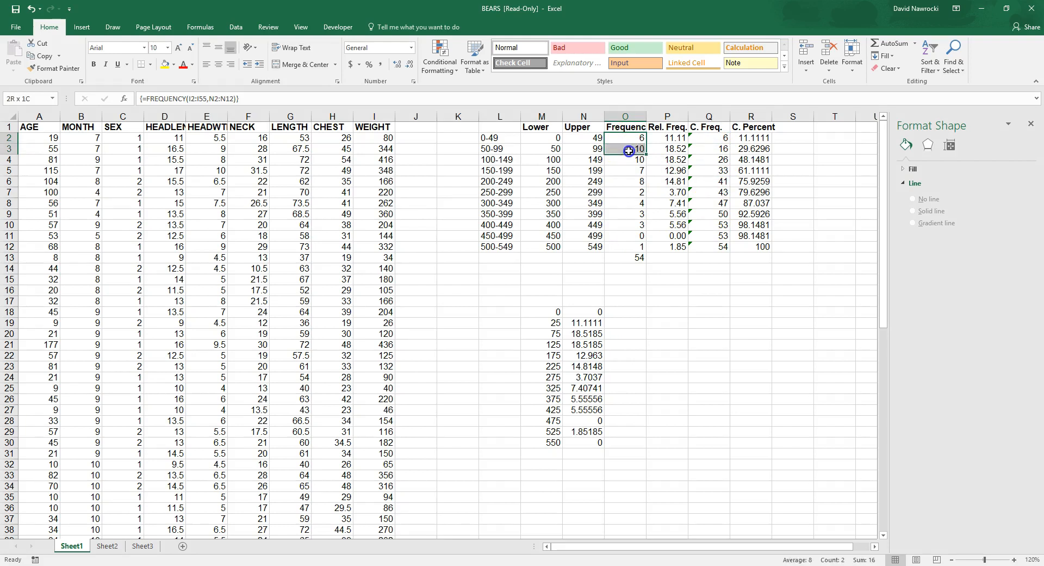
pyautogui.click(717, 160)
pyautogui.moveTo(633, 139); pyautogui.dragTo(634, 160)
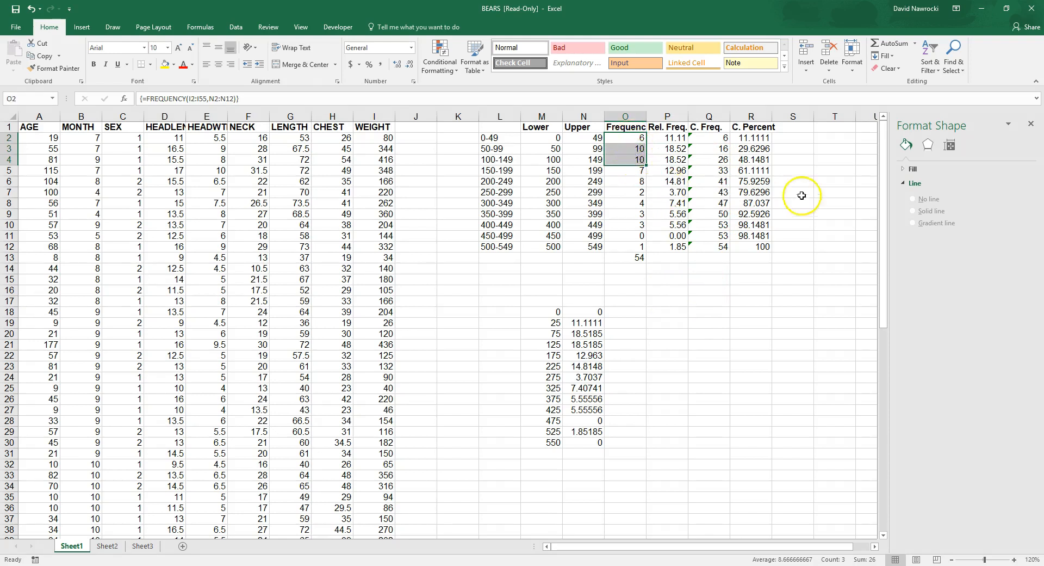
pyautogui.click(723, 171)
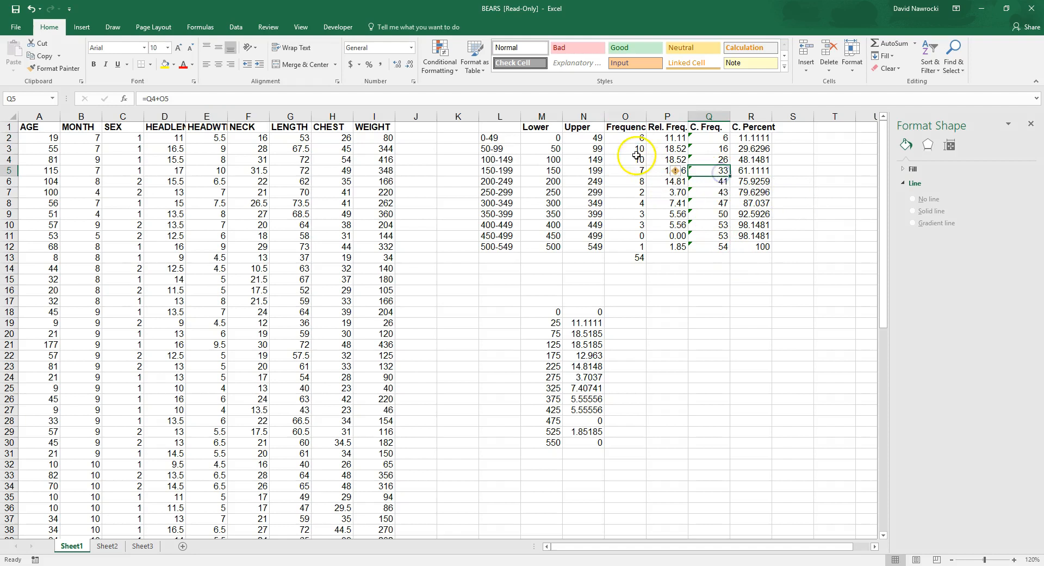
pyautogui.moveTo(636, 140); pyautogui.dragTo(634, 171)
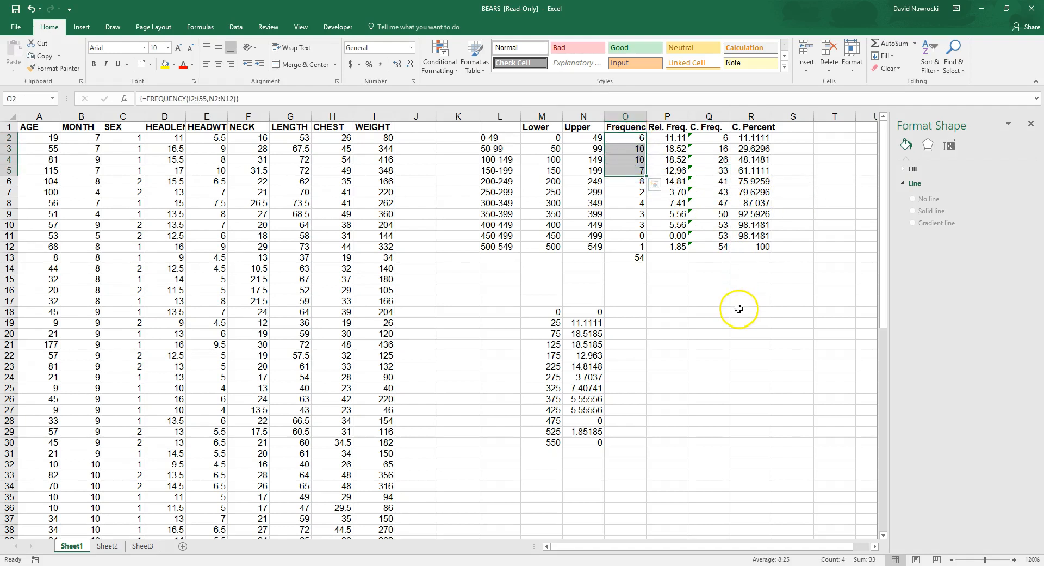
# Step: Check the last cumulative frequencies in Q11 and Q12 against the sum of all frequencies in O2:O12
pyautogui.click(714, 240)
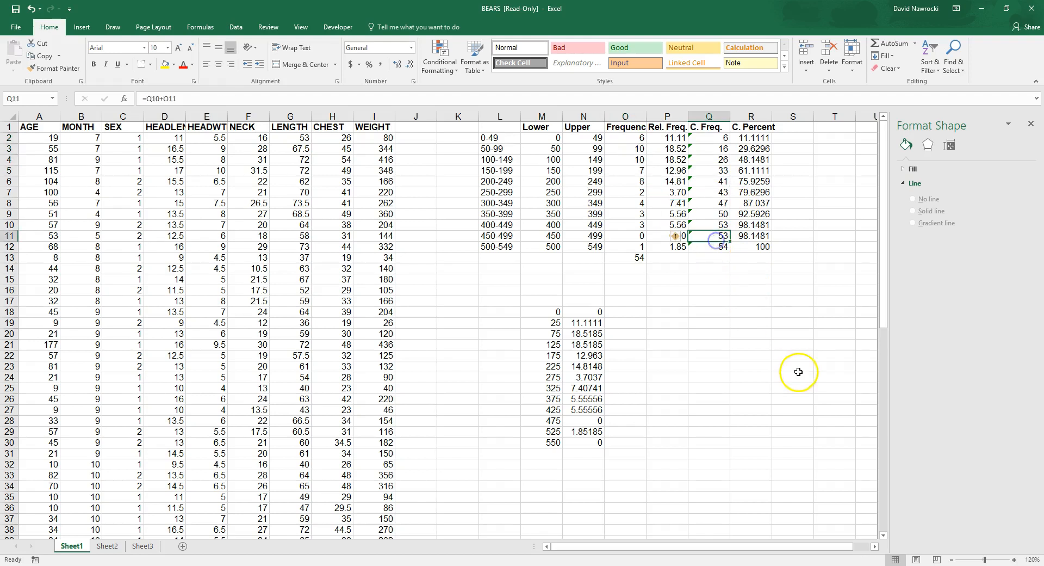
pyautogui.click(723, 249)
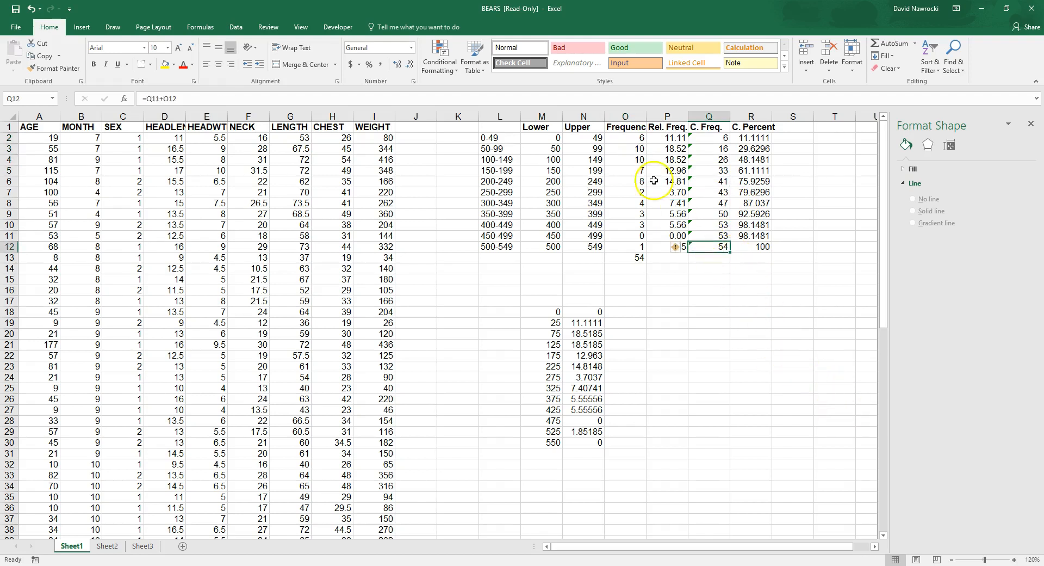
pyautogui.click(631, 139)
pyautogui.moveTo(631, 139); pyautogui.dragTo(635, 243)
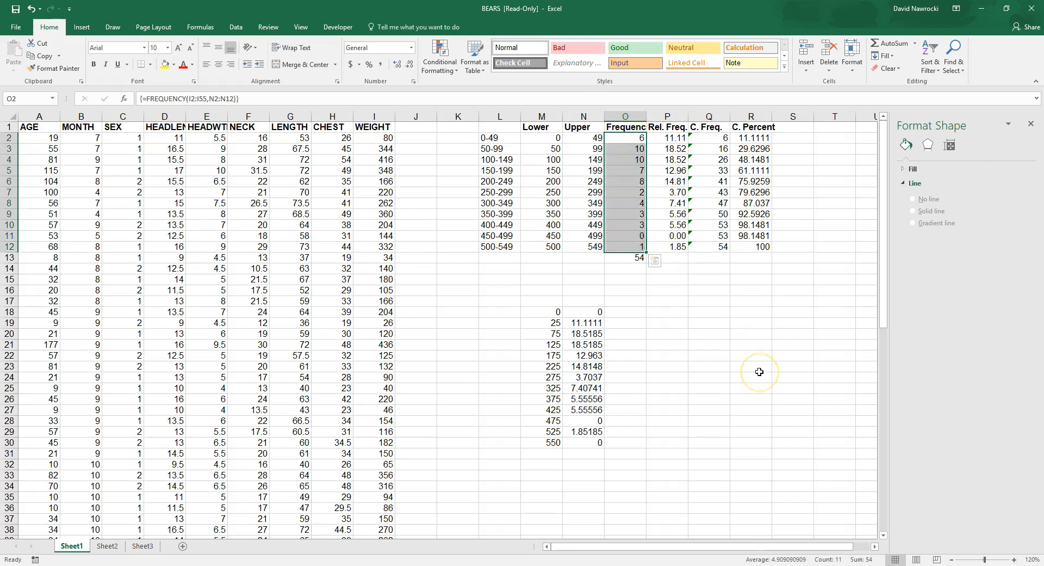
pyautogui.click(707, 280)
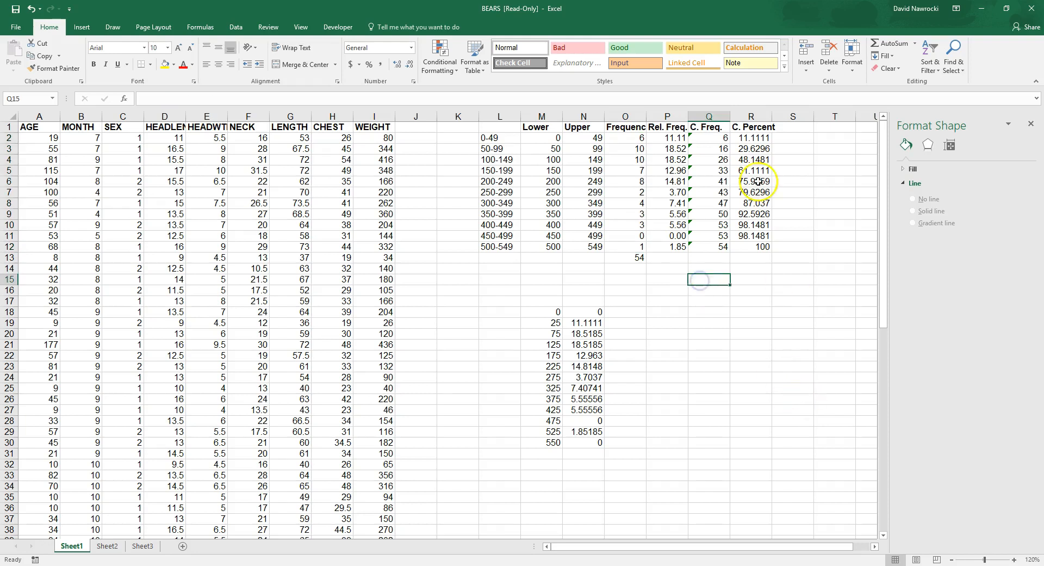
# Step: Copy the cumulative frequencies from Q2:Q12 and paste them as values into R19:R29
pyautogui.moveTo(711, 137); pyautogui.dragTo(709, 248)
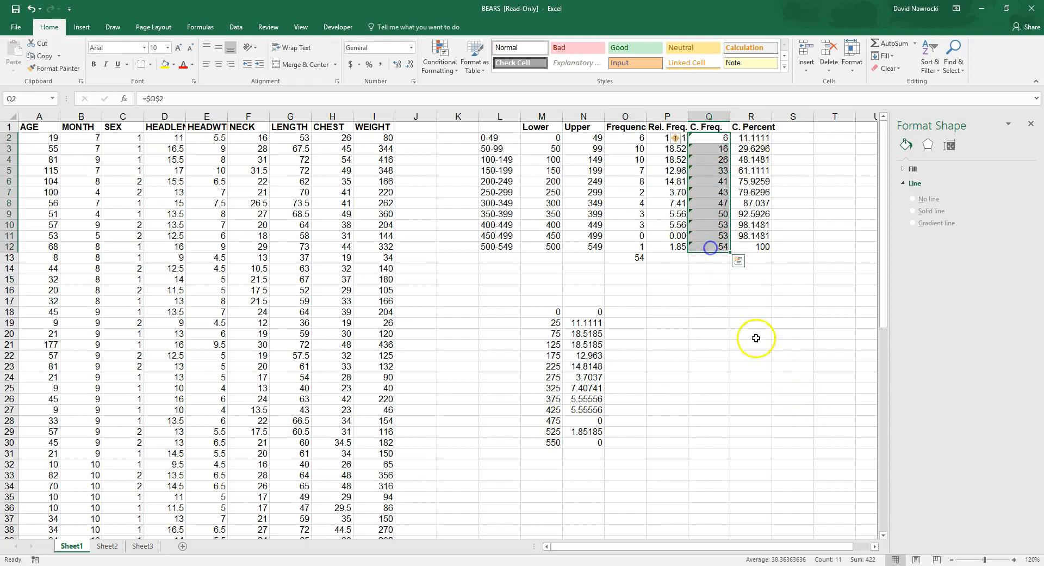
pyautogui.rightClick(704, 191)
pyautogui.click(726, 211)
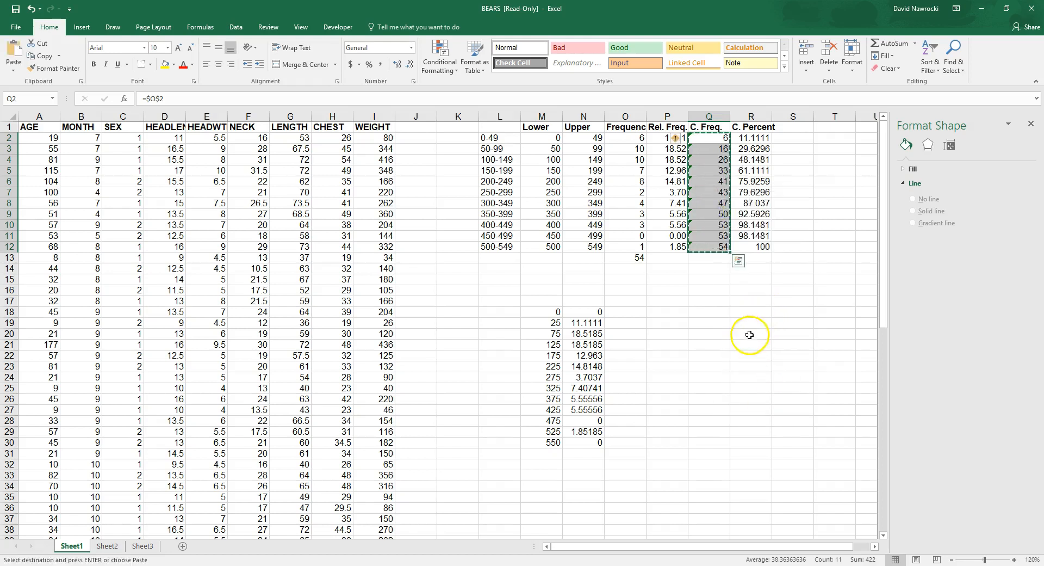
pyautogui.rightClick(747, 327)
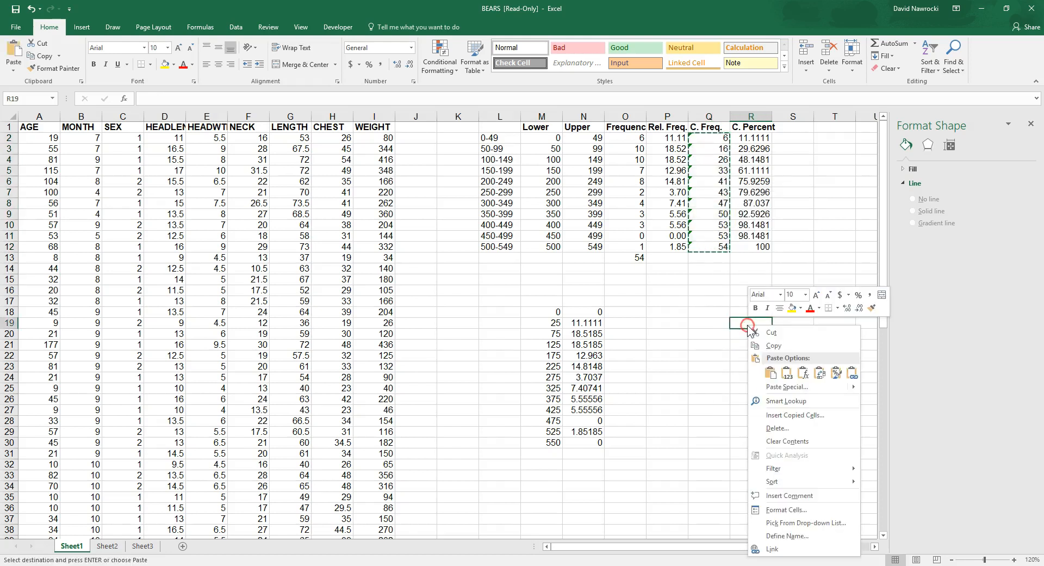
pyautogui.click(789, 380)
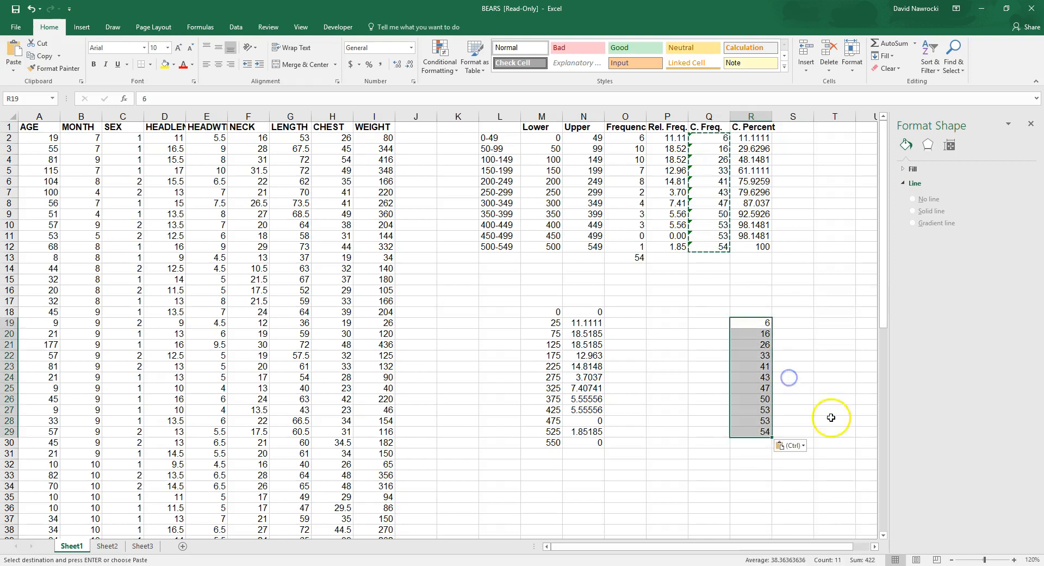
# Step: Enter 50 in Q19 and 100 in Q20 as the rounded upper class limits beside the pasted cumulative frequencies
pyautogui.click(712, 323)
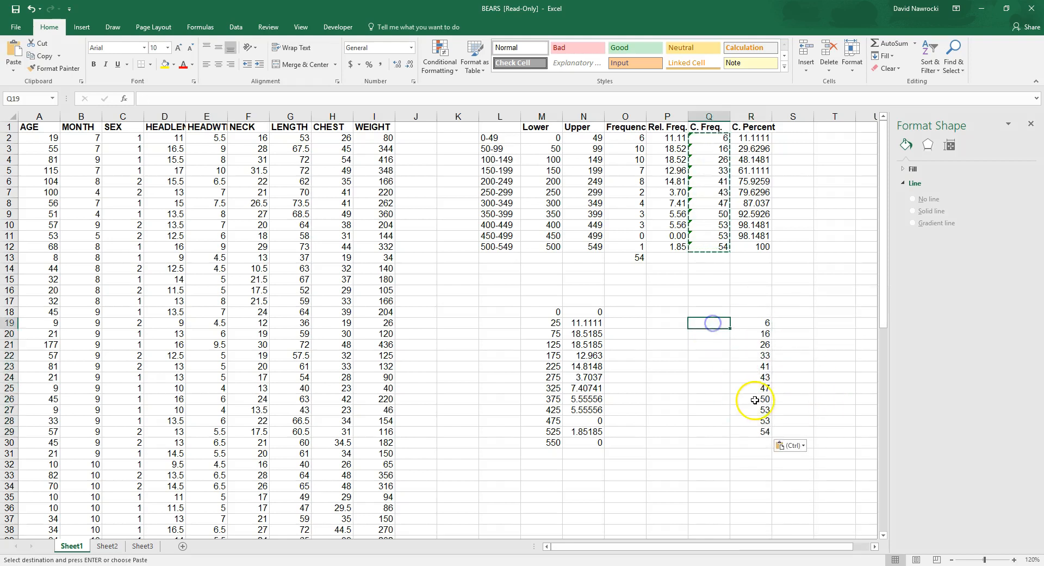
pyautogui.click(756, 311)
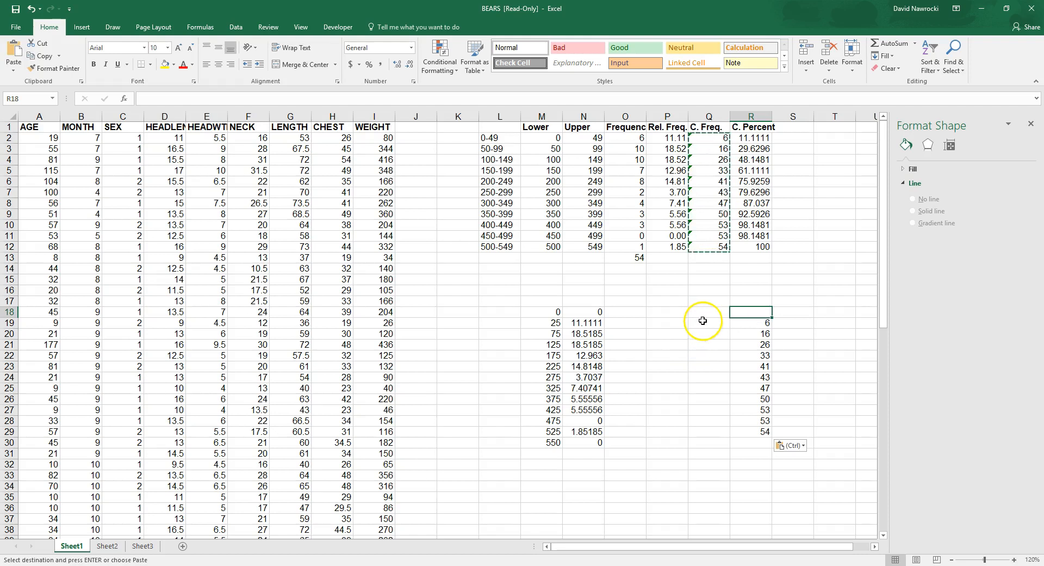
pyautogui.click(710, 325)
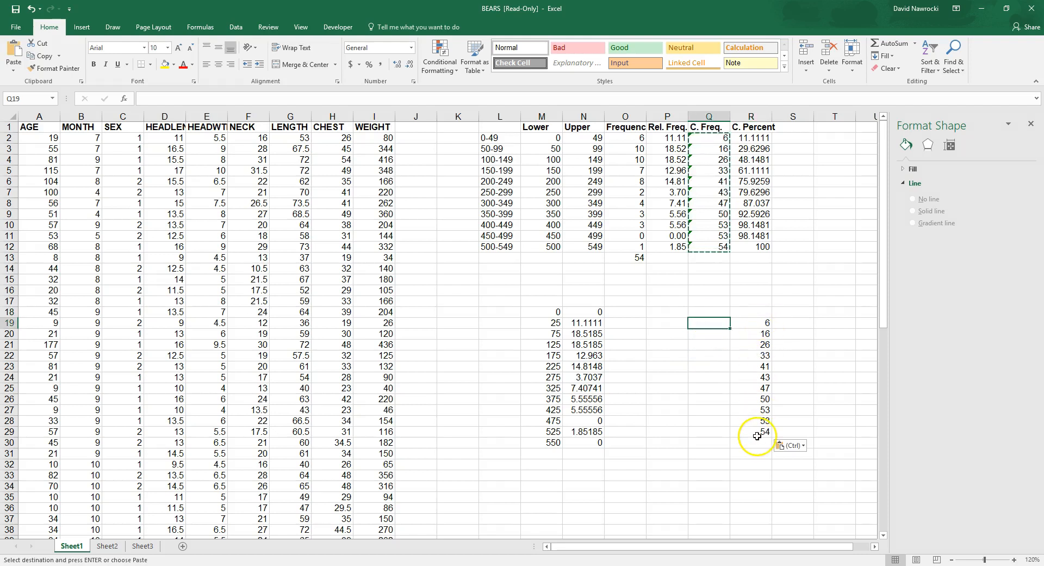
pyautogui.moveTo(597, 137); pyautogui.dragTo(588, 251)
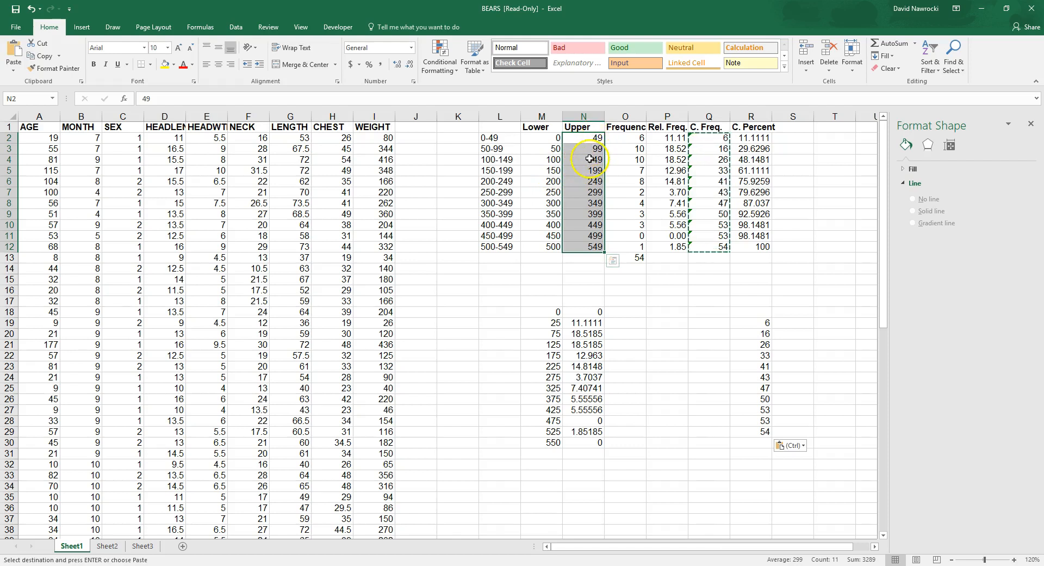
pyautogui.click(713, 324)
pyautogui.write('50')
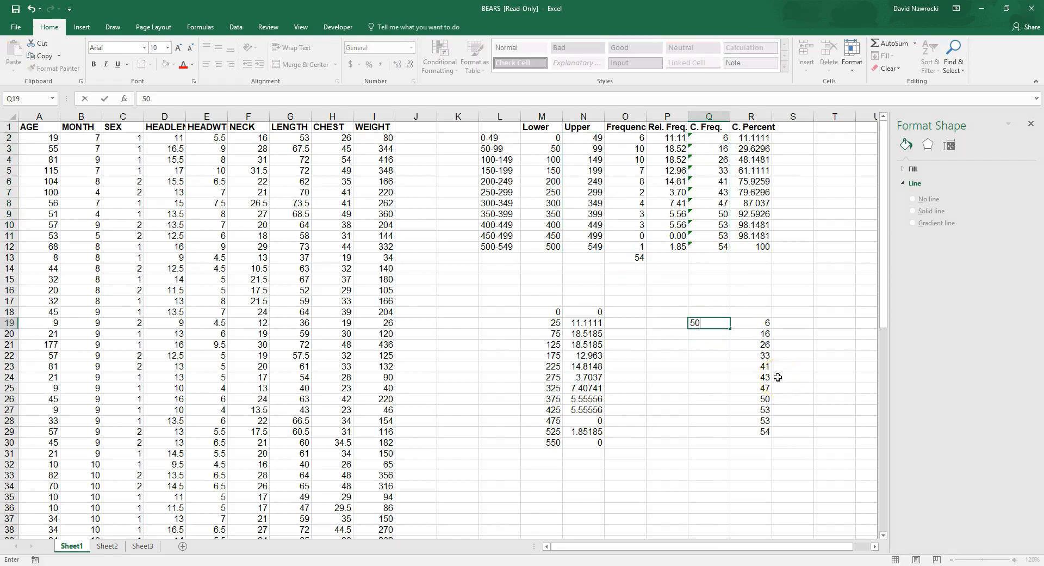
pyautogui.press('Return')
pyautogui.write('100')
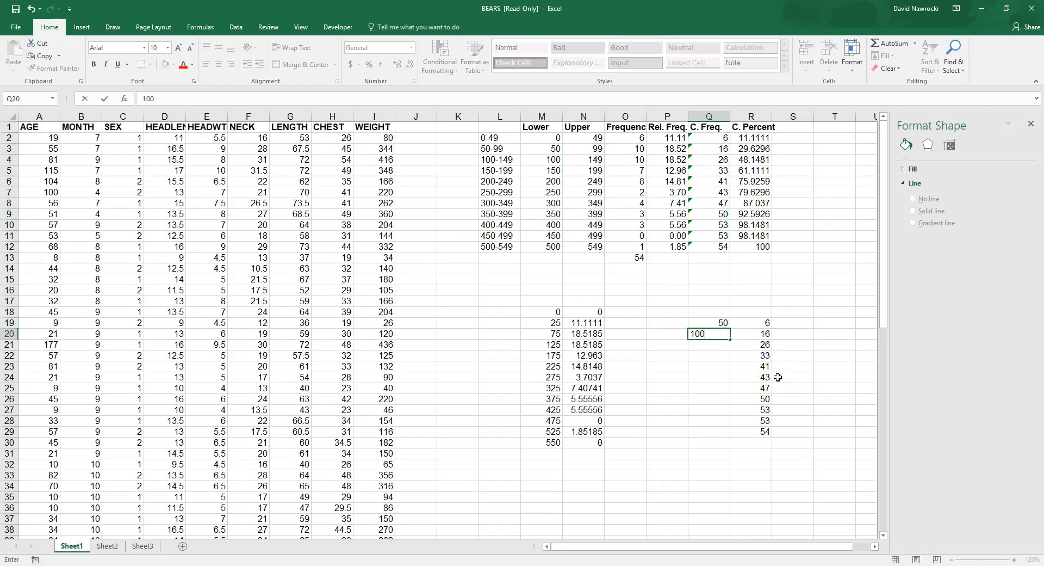
pyautogui.press('Return')
# Step: Extend the upper limit series from Q19:Q20 down to 550 in Q29
pyautogui.press('Up')
pyautogui.press('Up')
pyautogui.hotkey('shift', 'Down')
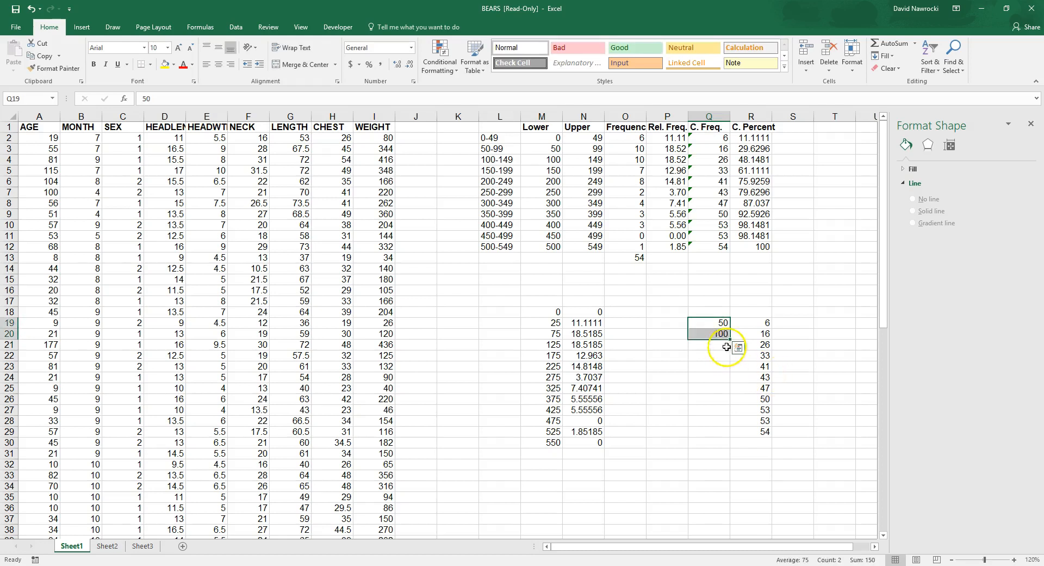
pyautogui.moveTo(731, 338); pyautogui.dragTo(724, 438)
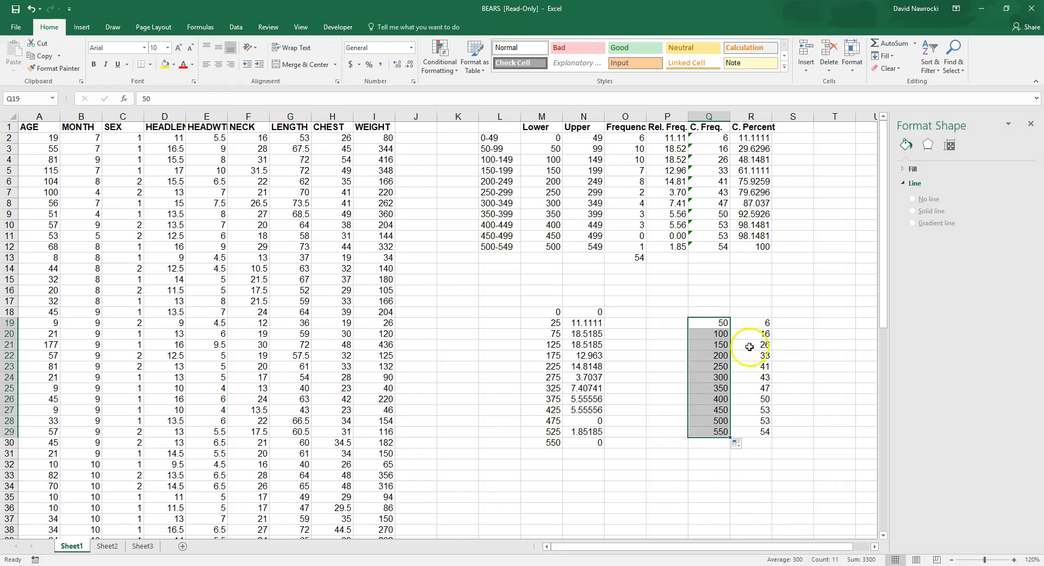
# Step: Add a zero starting point above the cumulative data by entering 0 in both Q18 and R18
pyautogui.click(719, 312)
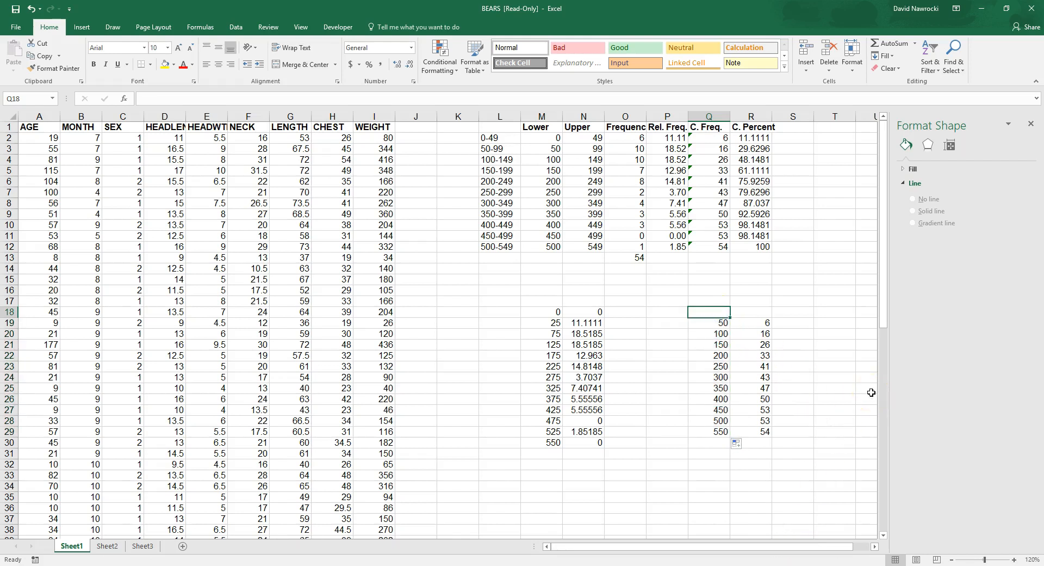
pyautogui.write('0')
pyautogui.press('Tab')
pyautogui.write('0')
pyautogui.press('Right')
pyautogui.press('Left')
pyautogui.press('Left')
pyautogui.press('Right')
pyautogui.press('Up')
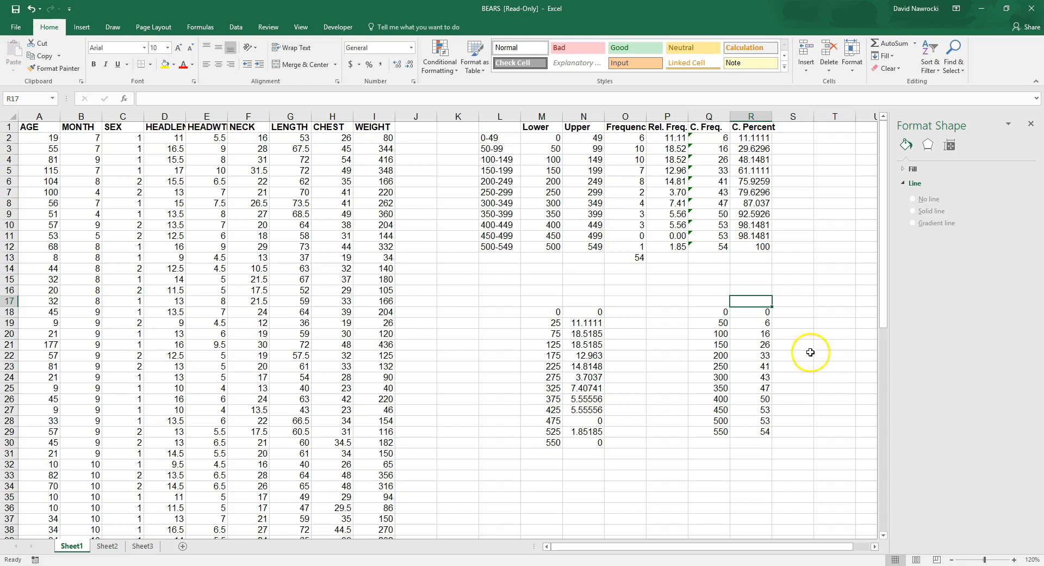
# Step: Insert a 2-D line chart with markers from the cumulative frequencies in R18:R29 and shift it up the sheet
pyautogui.moveTo(750, 311); pyautogui.dragTo(756, 433)
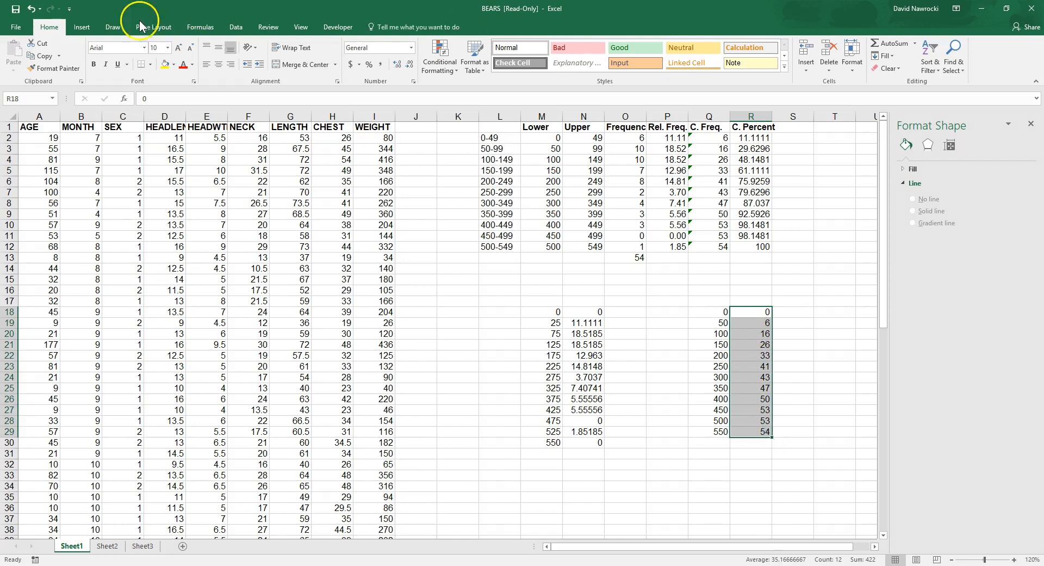
pyautogui.click(82, 27)
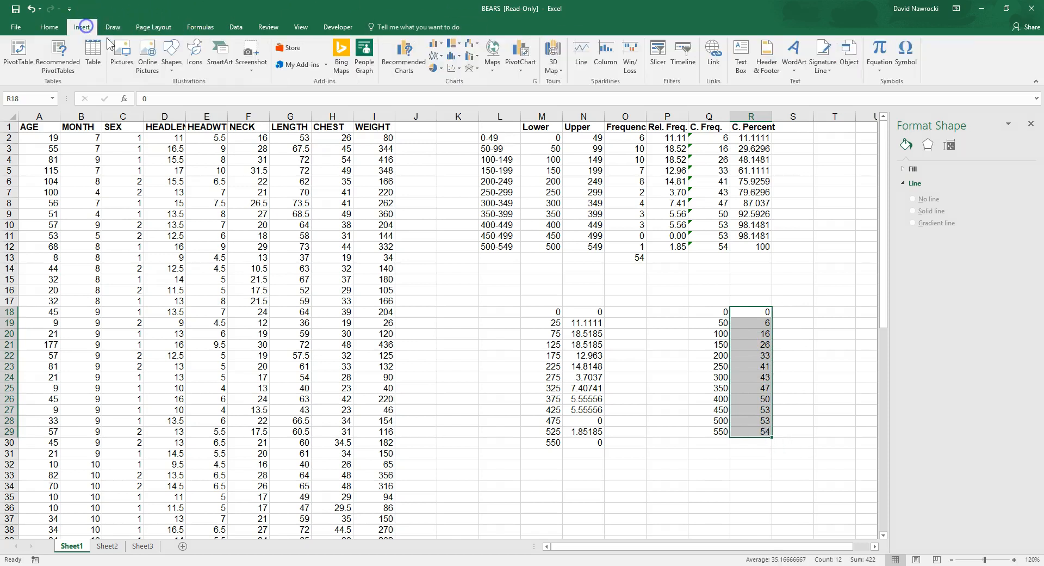
pyautogui.click(435, 55)
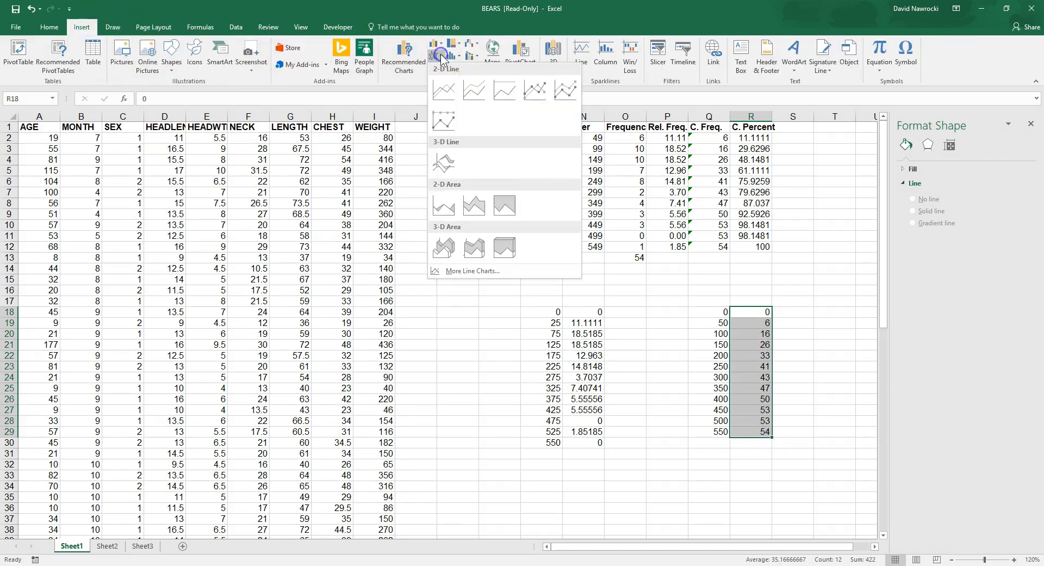
pyautogui.click(531, 83)
pyautogui.moveTo(547, 250); pyautogui.dragTo(521, 212)
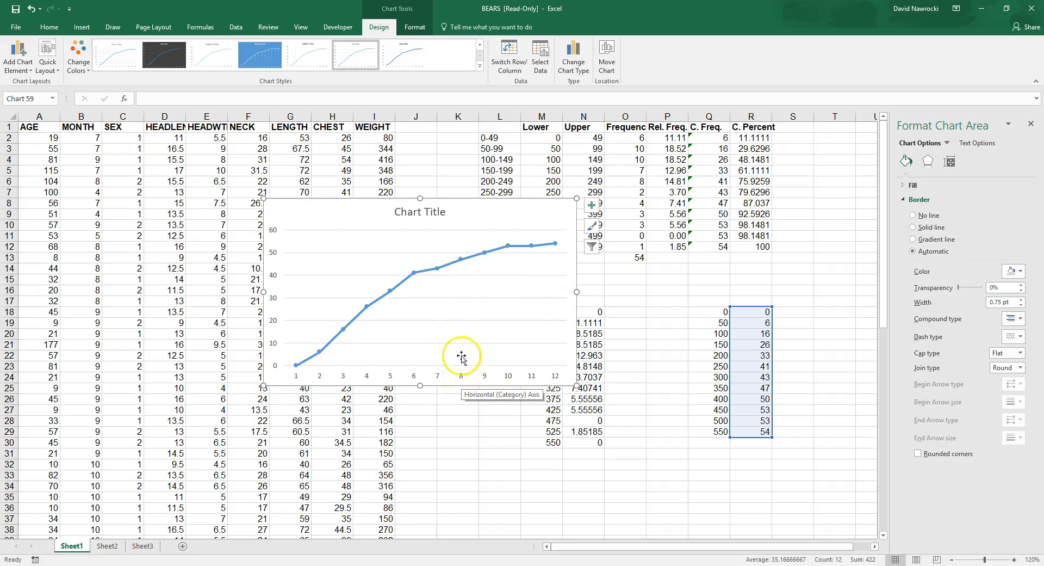
# Step: Set the new chart's horizontal axis labels to the upper limits in Q18:Q29
pyautogui.click(468, 269)
pyautogui.click(530, 209)
pyautogui.click(382, 30)
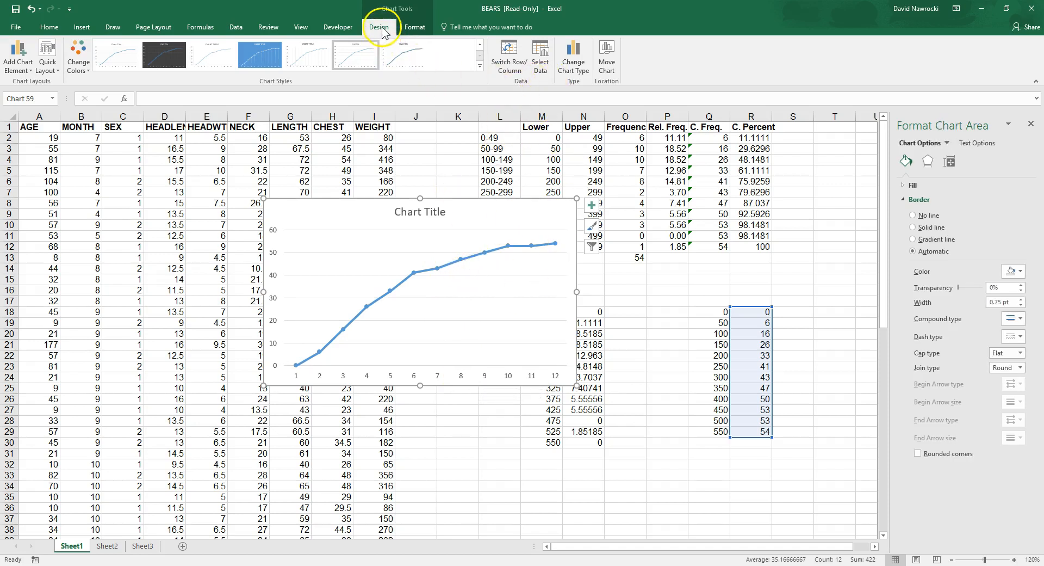
pyautogui.click(540, 56)
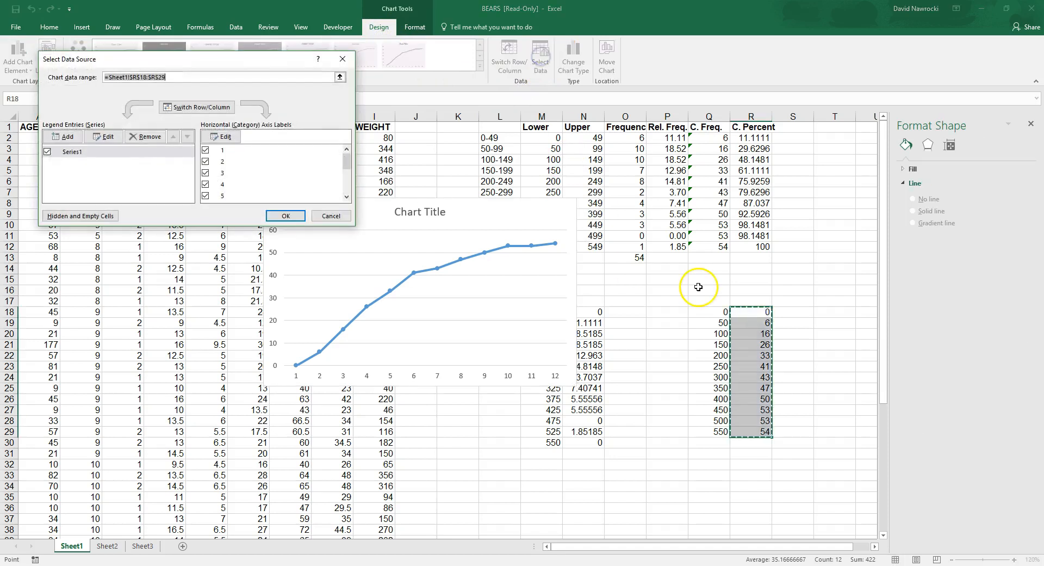
pyautogui.click(225, 137)
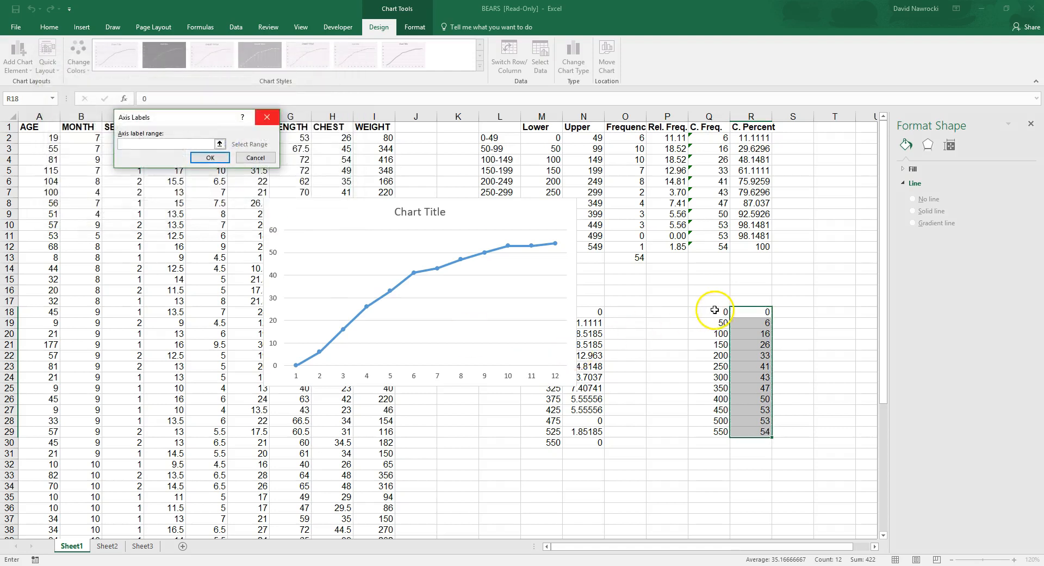
pyautogui.moveTo(714, 312); pyautogui.dragTo(712, 435)
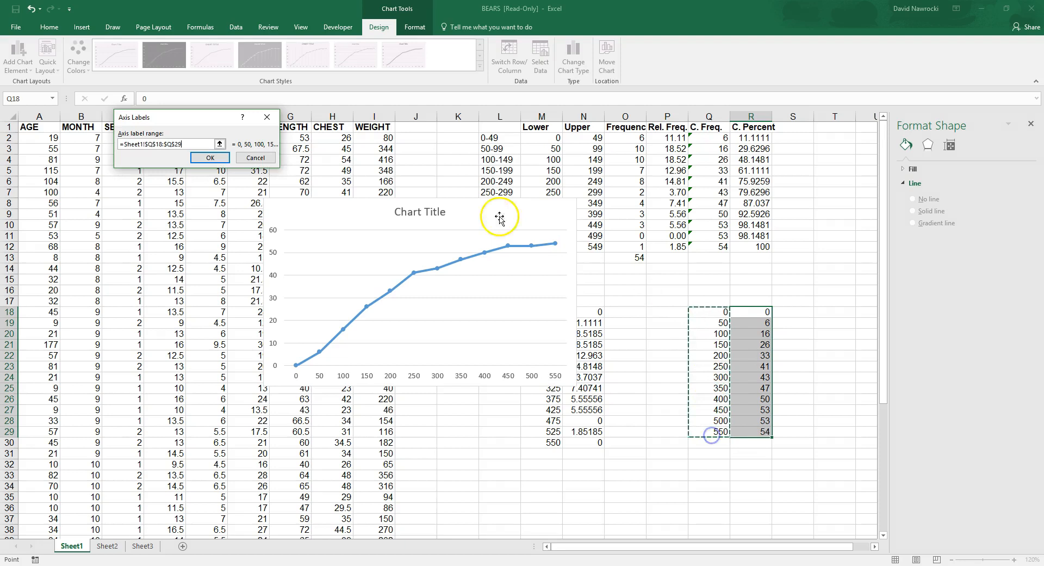
pyautogui.click(209, 157)
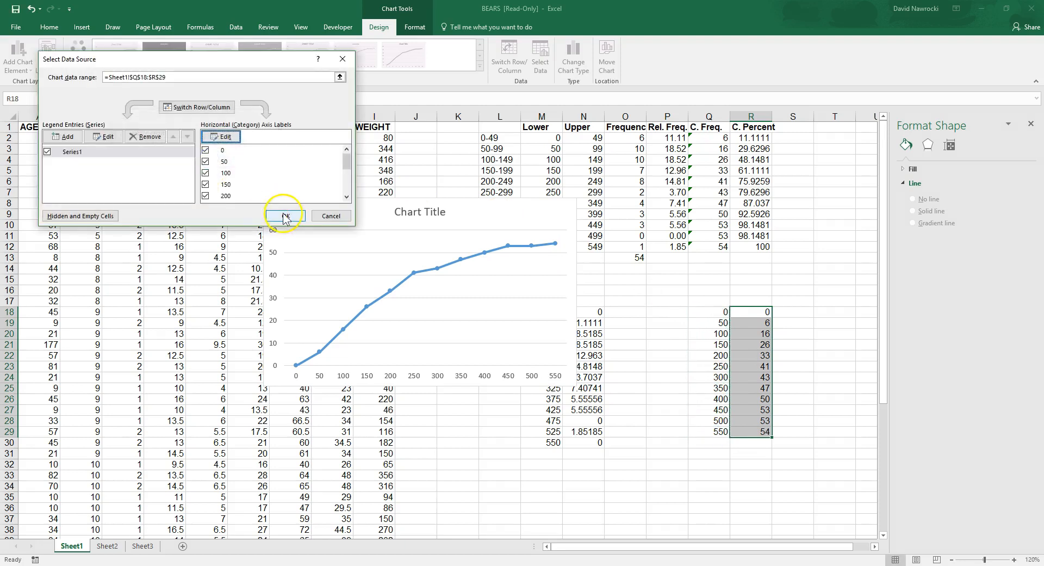
pyautogui.click(280, 215)
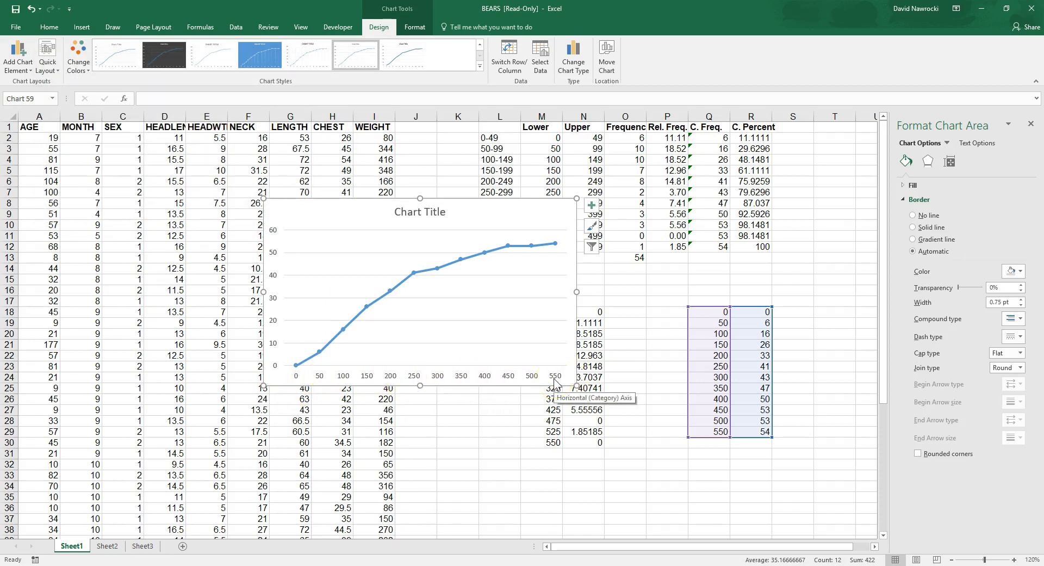
# Step: Check the cumulative frequency chart's points against its weight axis and move the chart clear of the data in columns M and N
pyautogui.click(320, 371)
pyautogui.click(319, 354)
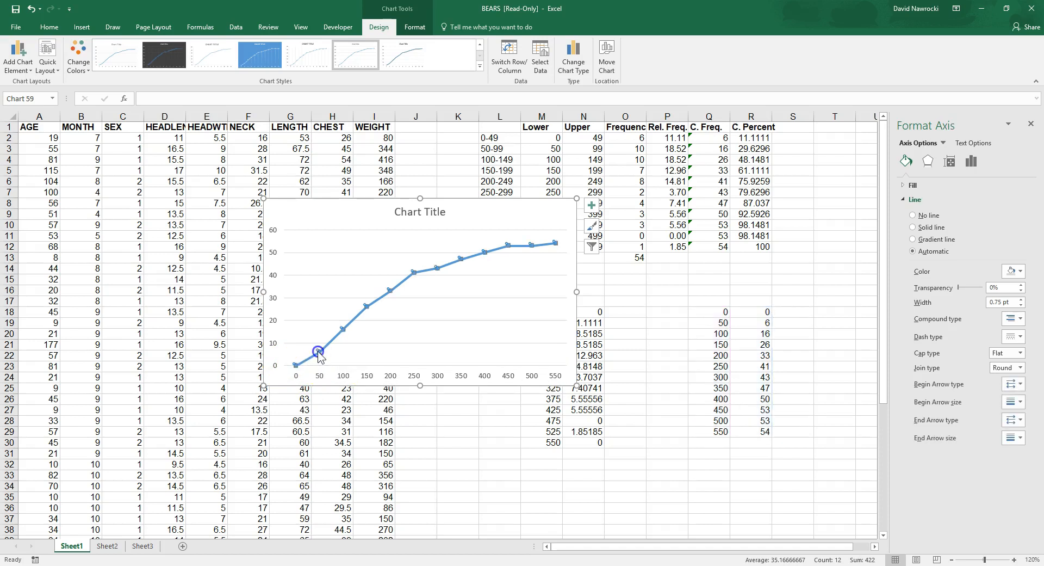
pyautogui.click(344, 378)
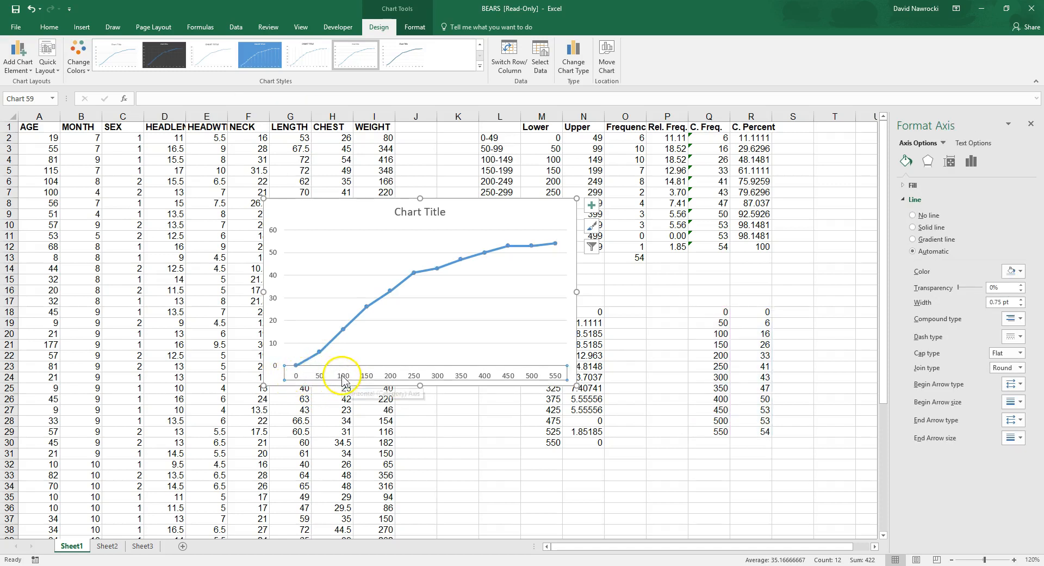
pyautogui.click(343, 329)
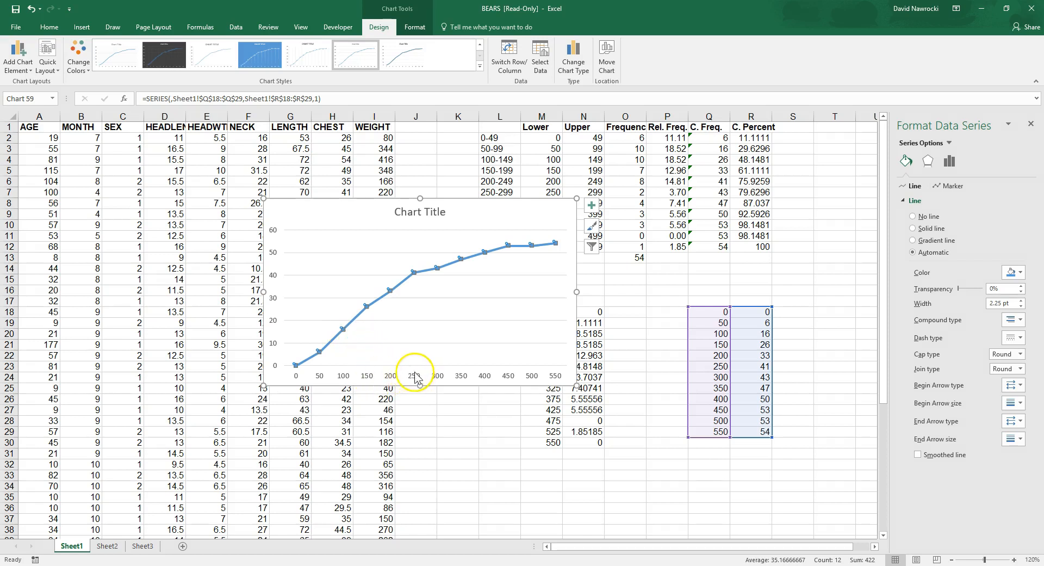
pyautogui.moveTo(470, 217); pyautogui.dragTo(323, 201)
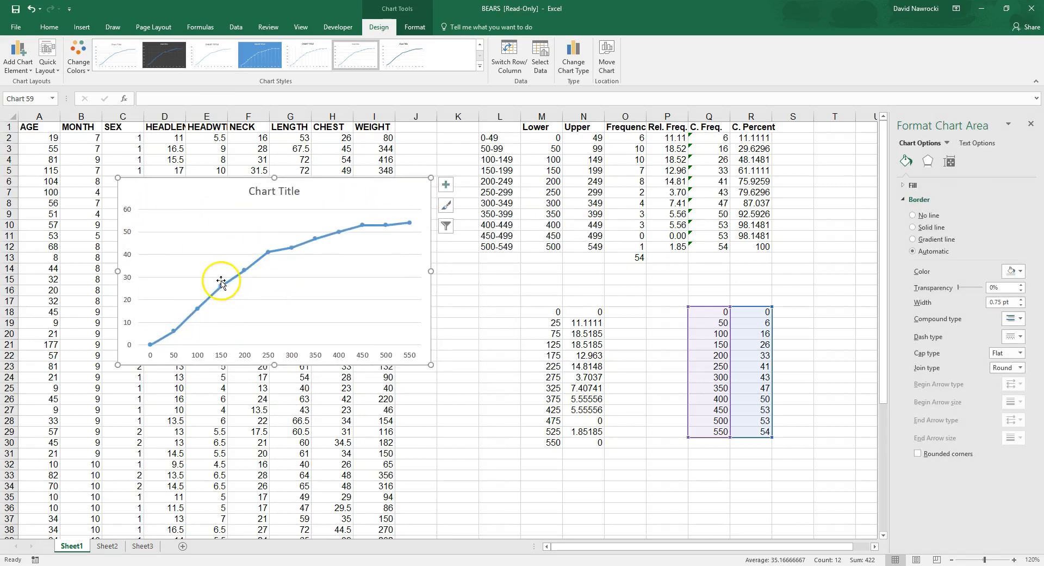
pyautogui.moveTo(225, 295)
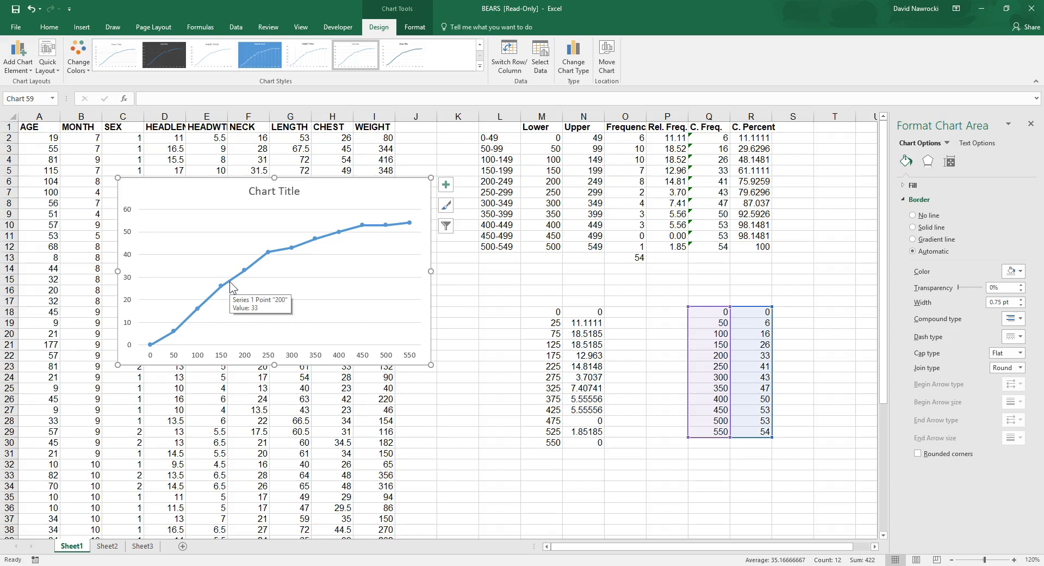
pyautogui.click(366, 206)
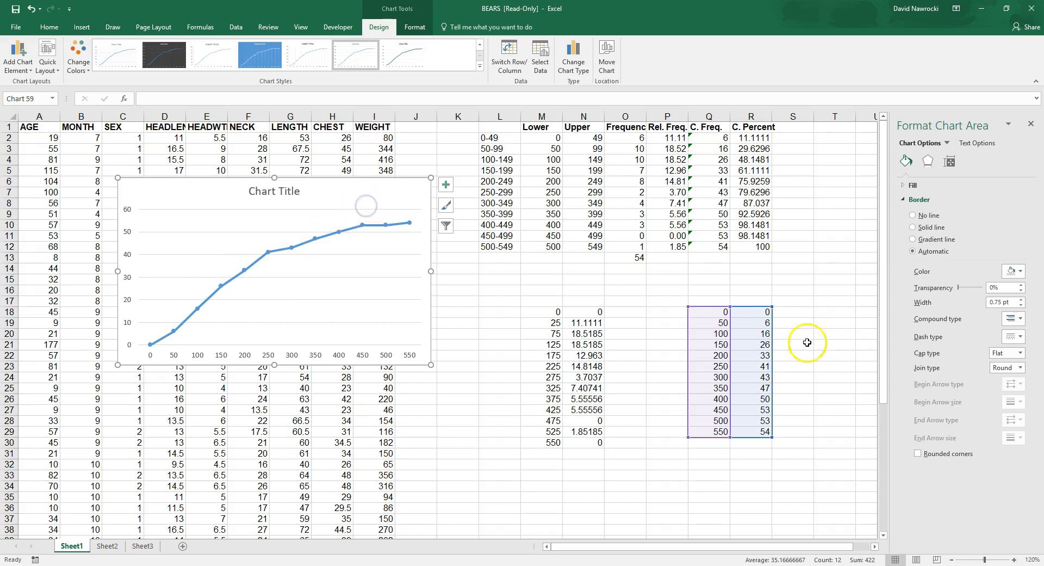
# Step: Copy the cumulative percents from R2:R12 and paste them as values over the cumulative frequencies in R19:R29
pyautogui.doubleClick(758, 323)
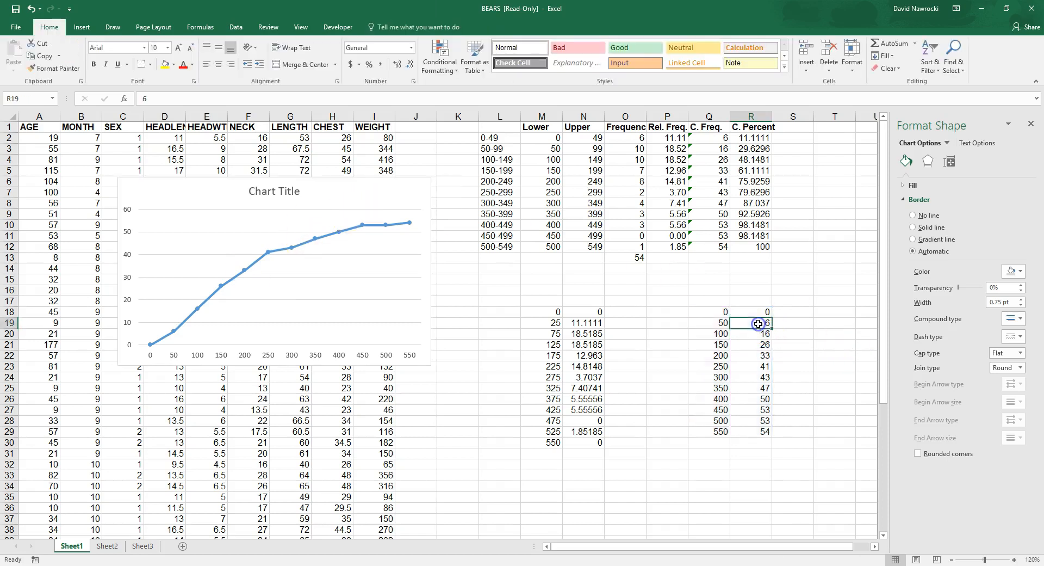
pyautogui.click(811, 335)
pyautogui.moveTo(758, 323); pyautogui.dragTo(752, 432)
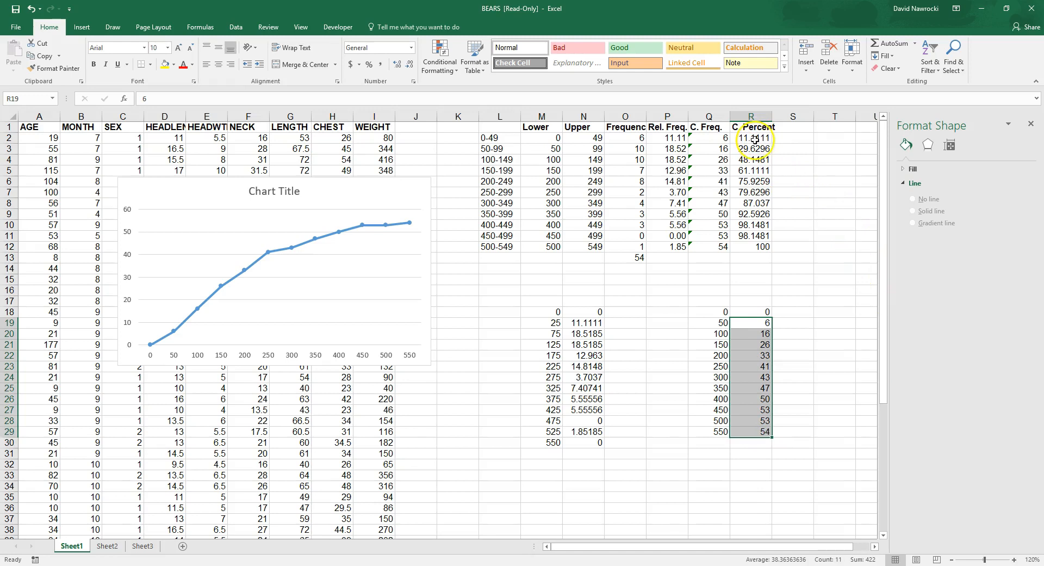
pyautogui.moveTo(742, 140); pyautogui.dragTo(755, 248)
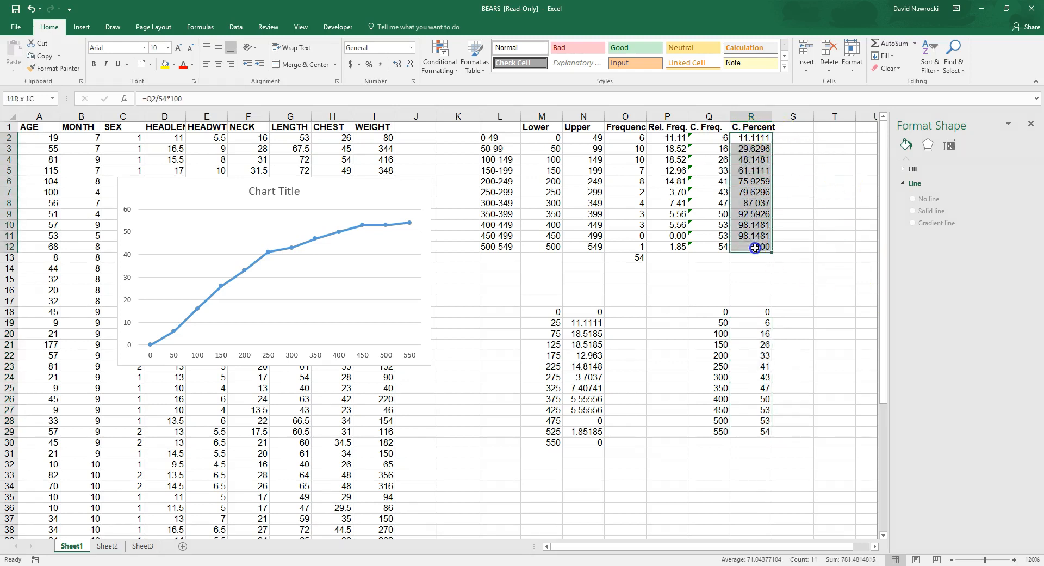
pyautogui.rightClick(756, 158)
pyautogui.click(789, 177)
pyautogui.moveTo(766, 324); pyautogui.dragTo(766, 431)
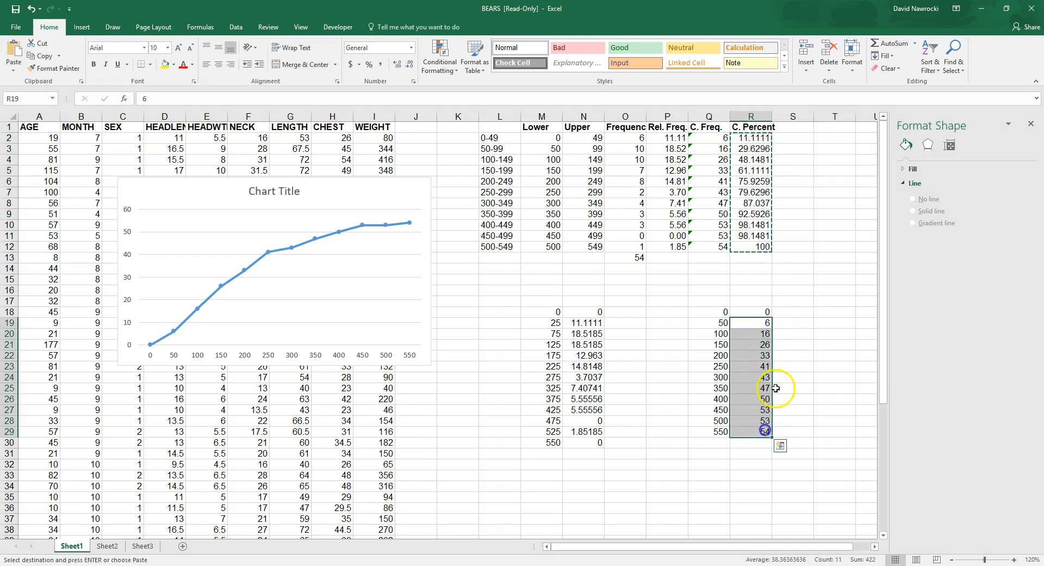
pyautogui.rightClick(742, 327)
pyautogui.click(787, 377)
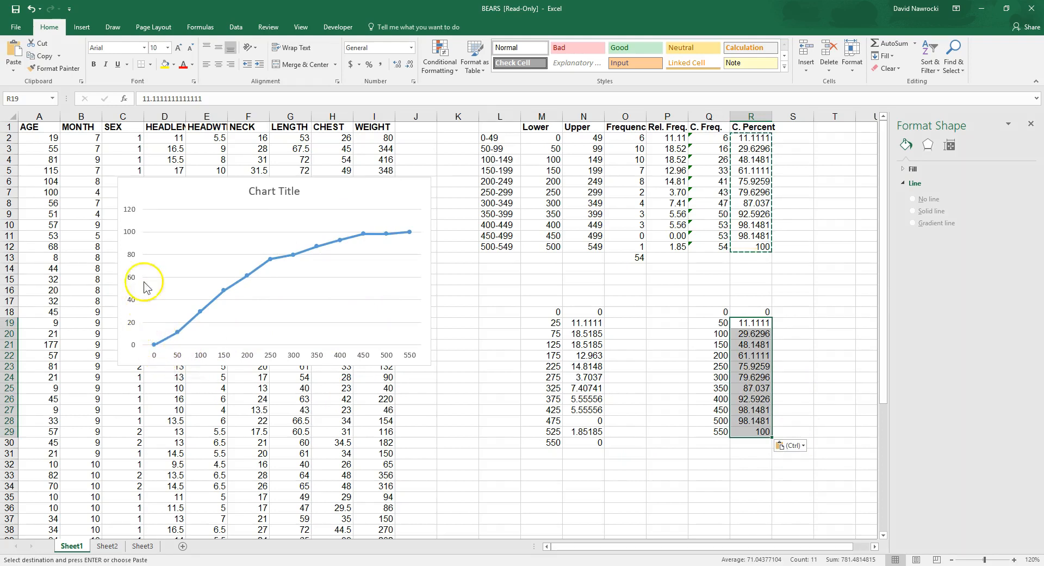
# Step: Examine the cumulative percent chart's vertical axis and its points at weights 300, 200 and 550, and clear the copy selection
pyautogui.click(131, 239)
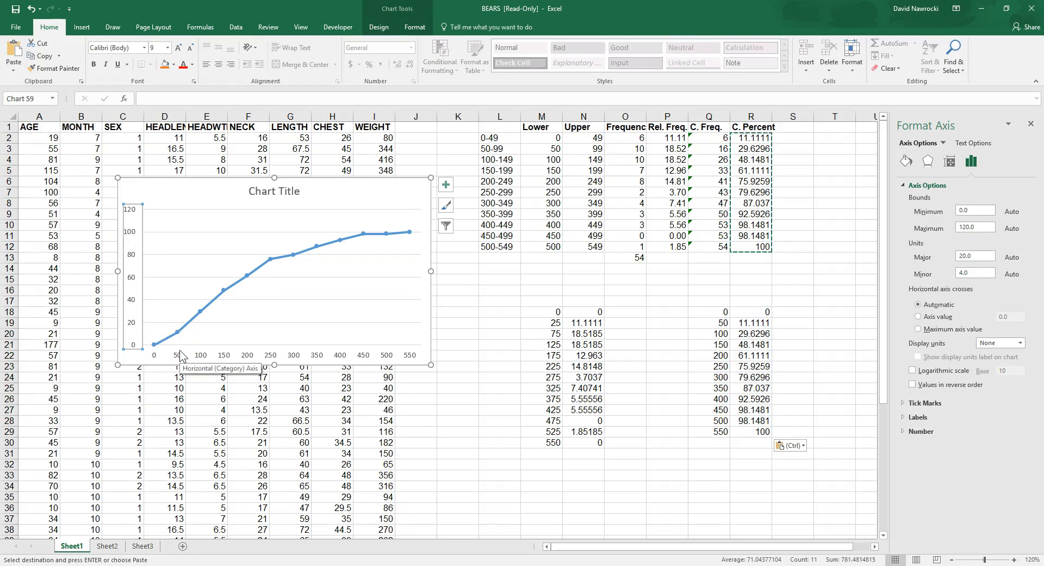
pyautogui.click(294, 355)
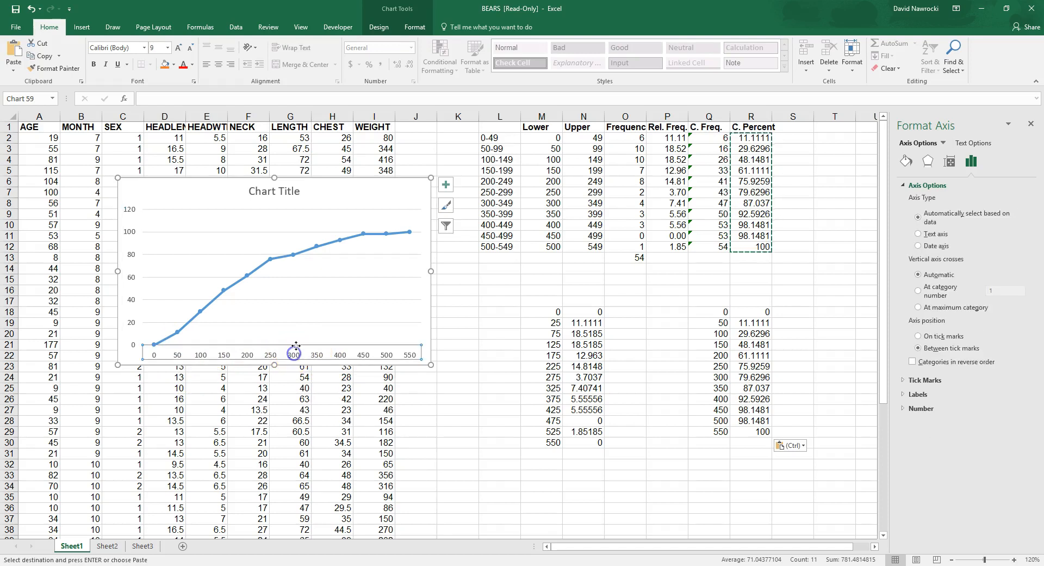
pyautogui.click(294, 254)
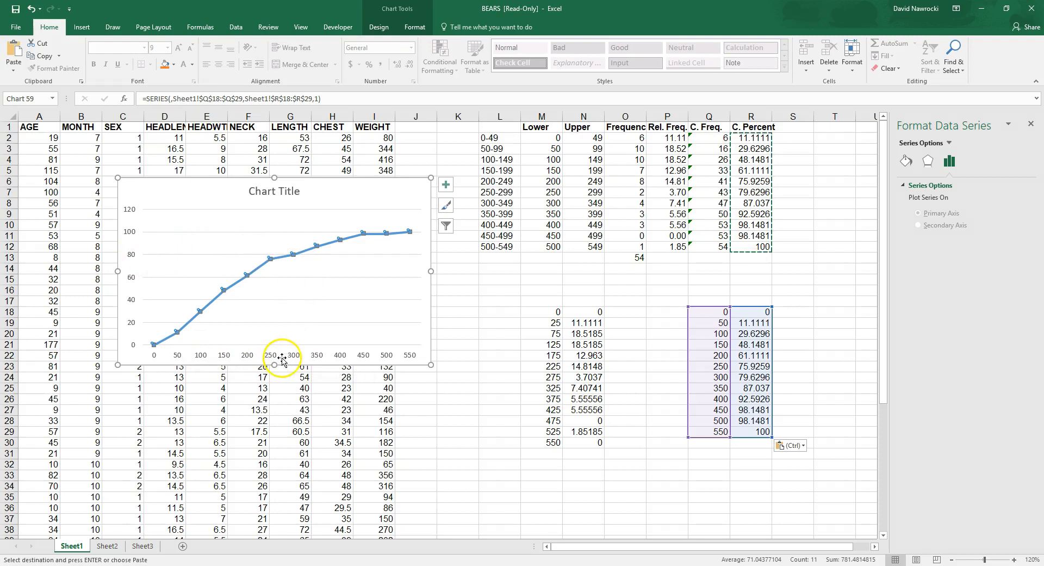
pyautogui.click(247, 355)
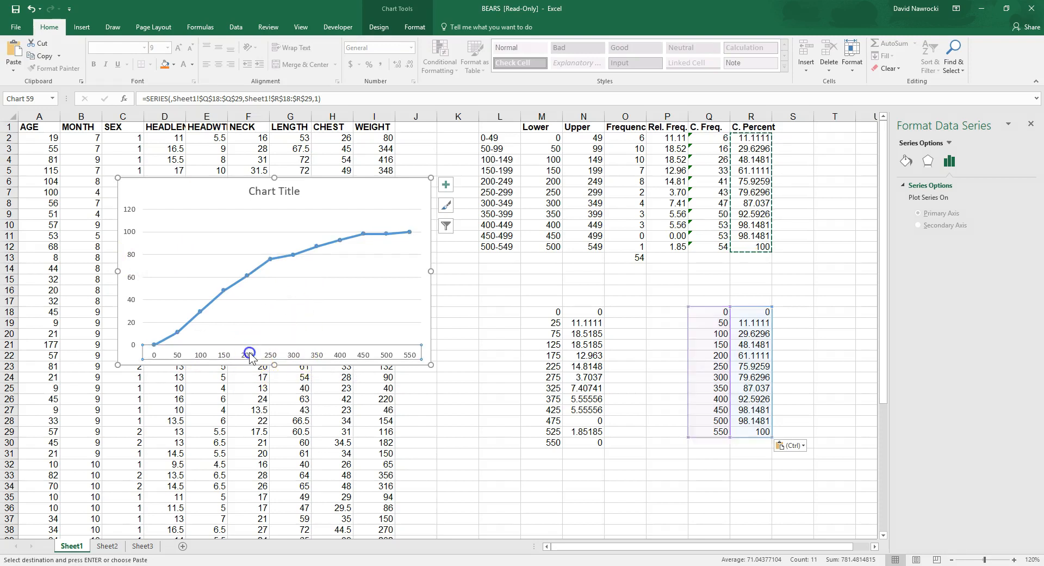
pyautogui.click(245, 275)
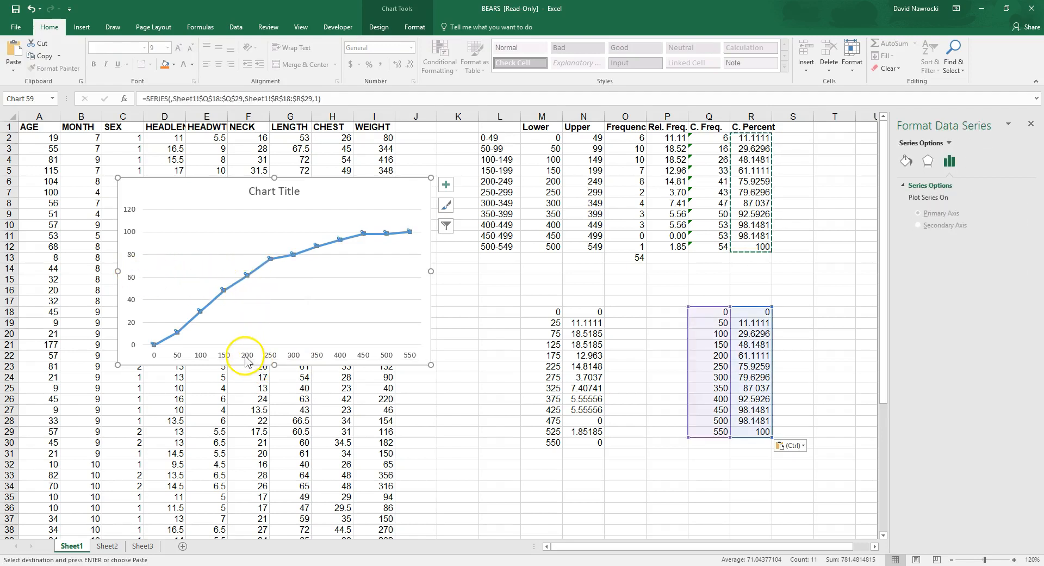
pyautogui.click(413, 357)
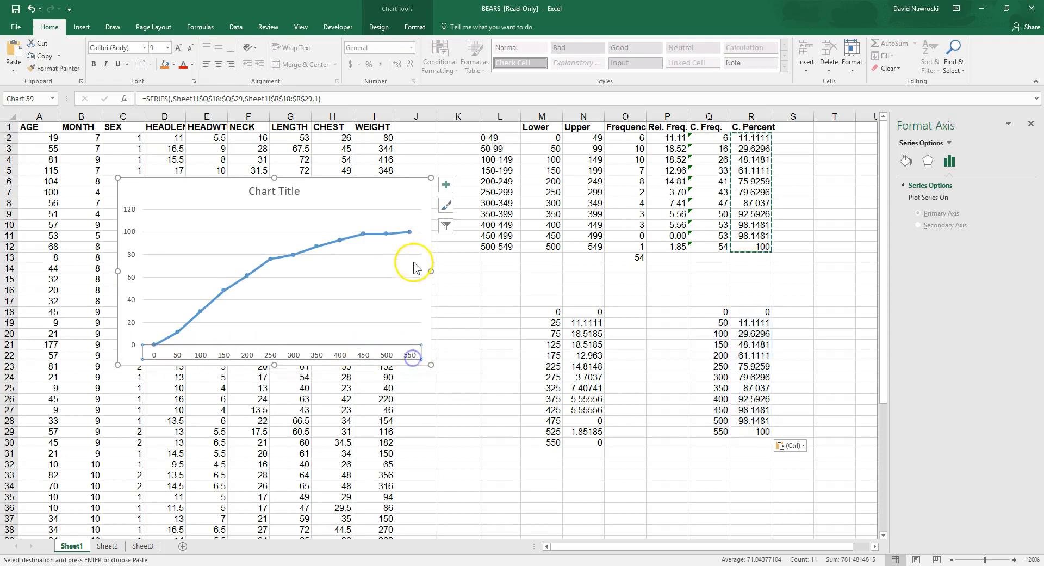
pyautogui.click(412, 233)
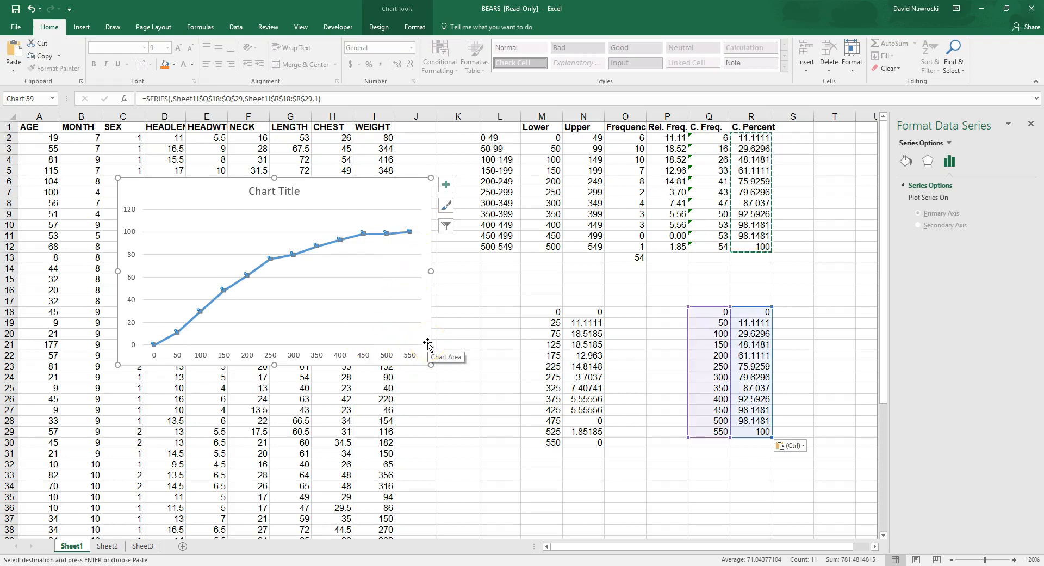
pyautogui.click(475, 359)
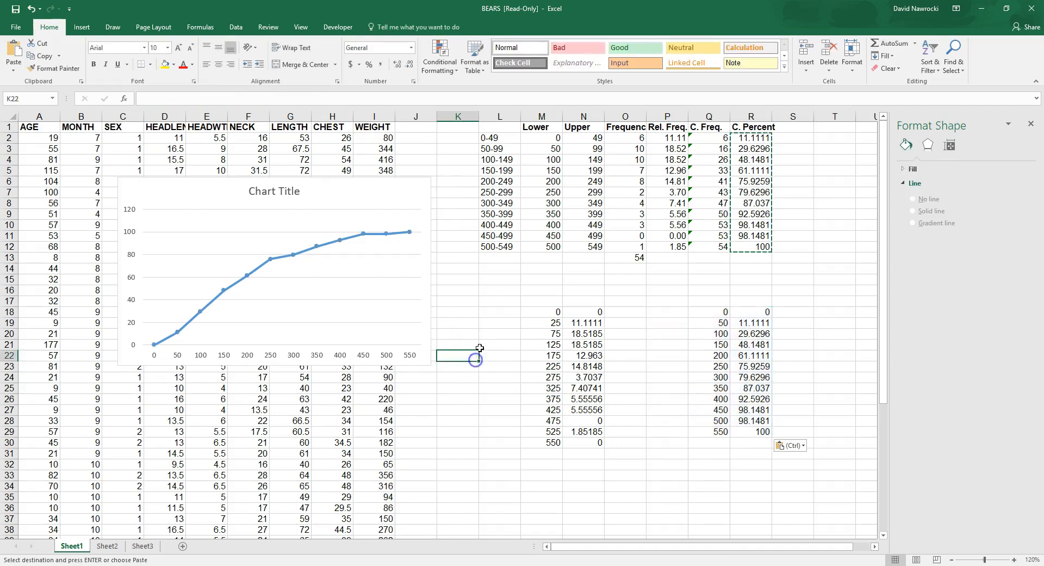
pyautogui.click(325, 190)
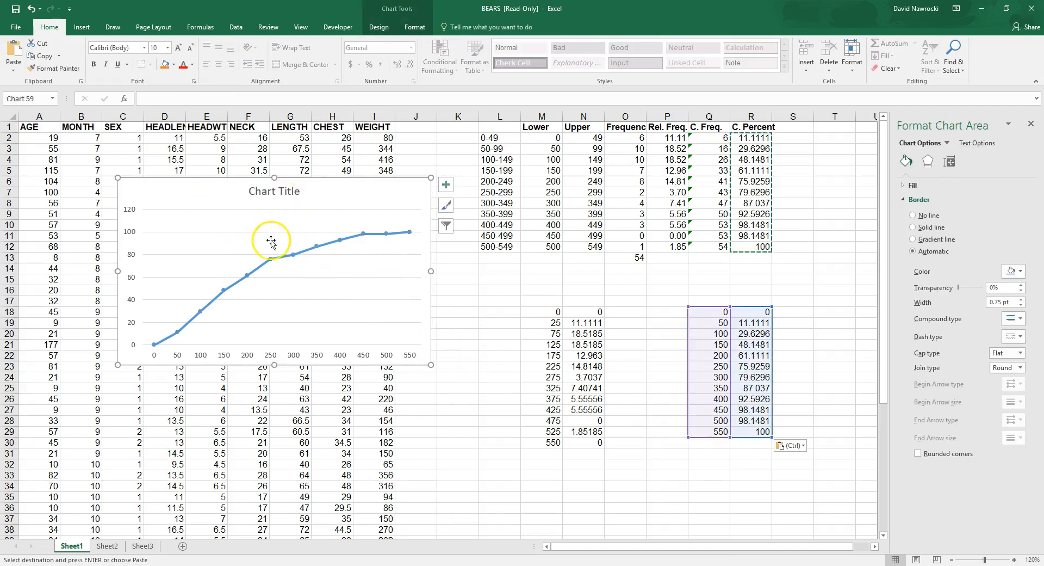
pyautogui.click(851, 225)
pyautogui.press('Escape')
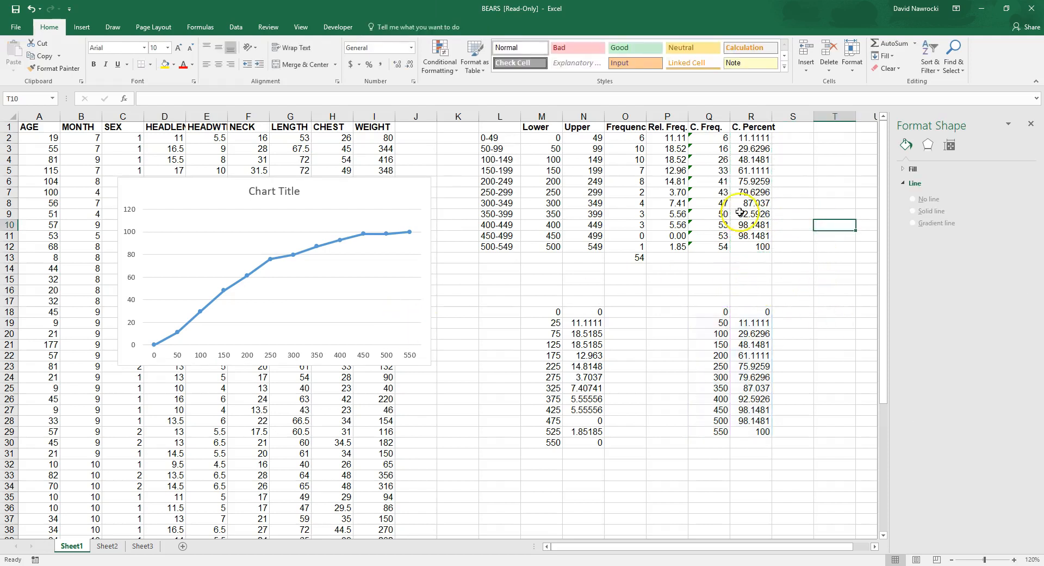
# Step: Inspect the cumulative percent formula =Q2/54*100 in R2 and fill it down through R12
pyautogui.click(751, 139)
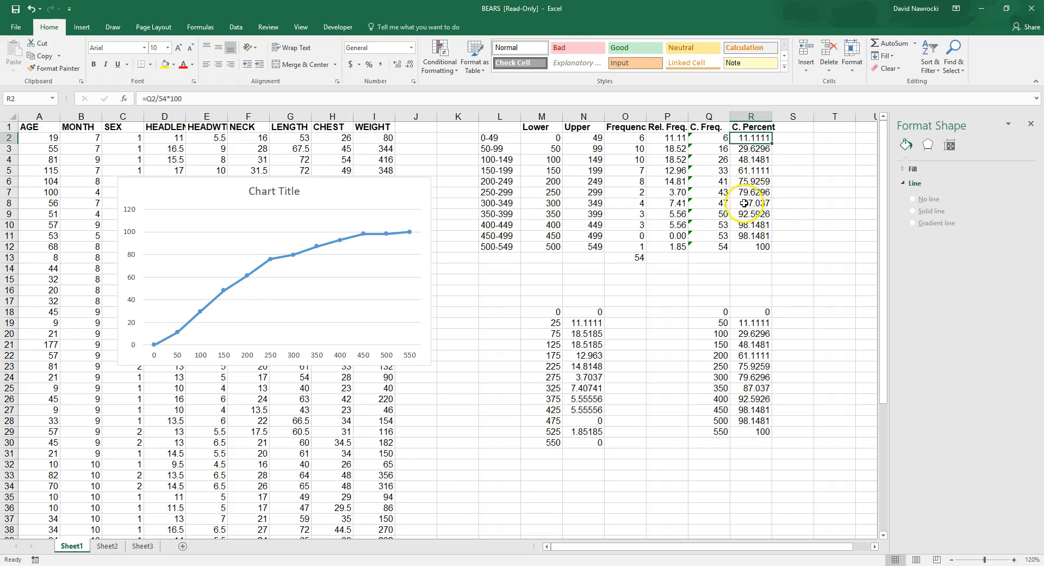
pyautogui.press('F2')
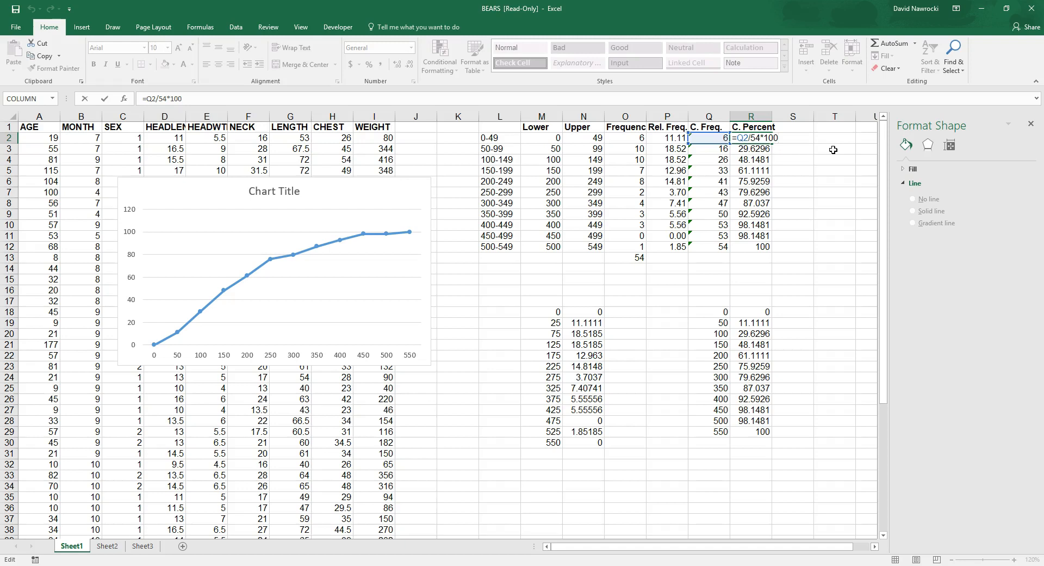
pyautogui.hotkey('ctrl', 'Return')
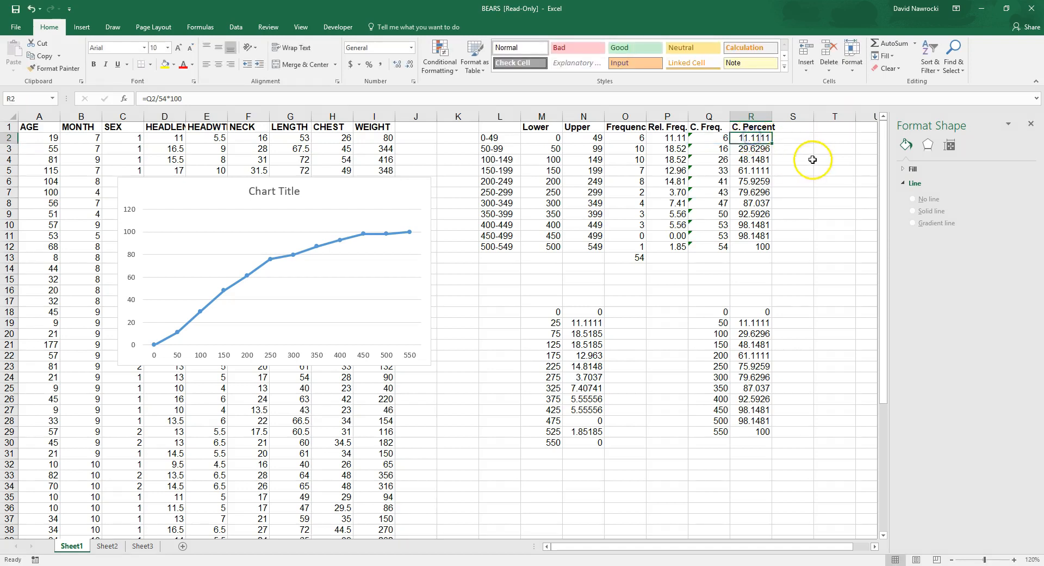
pyautogui.press('F2')
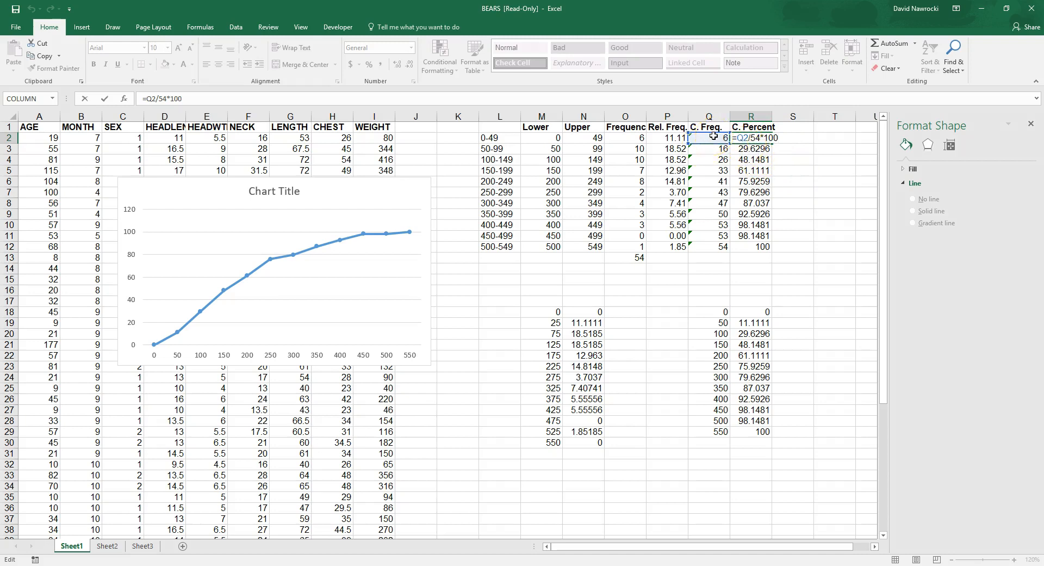
pyautogui.click(790, 151)
pyautogui.click(754, 137)
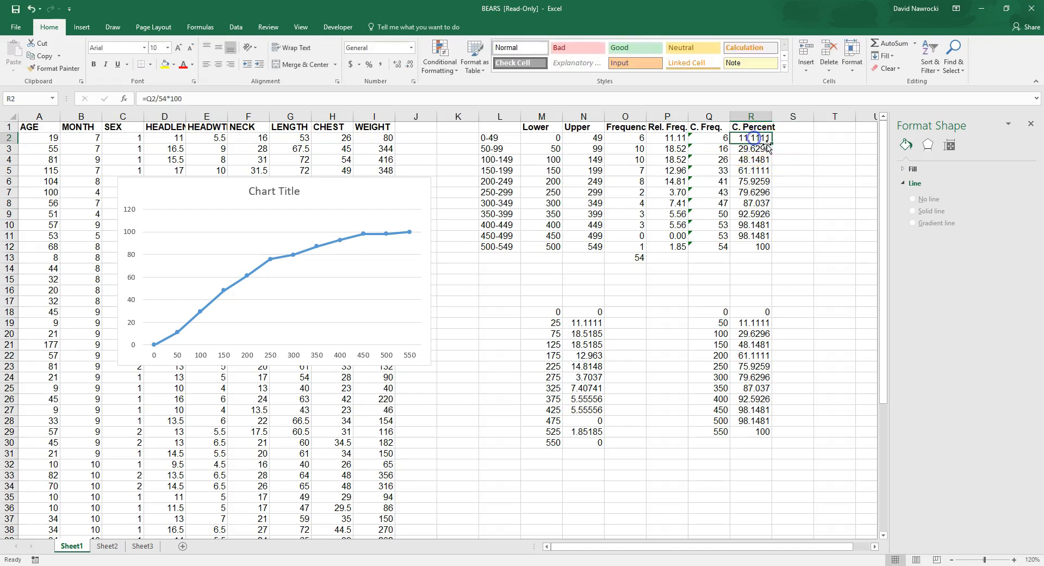
pyautogui.moveTo(771, 142); pyautogui.dragTo(774, 251)
pyautogui.click(745, 159)
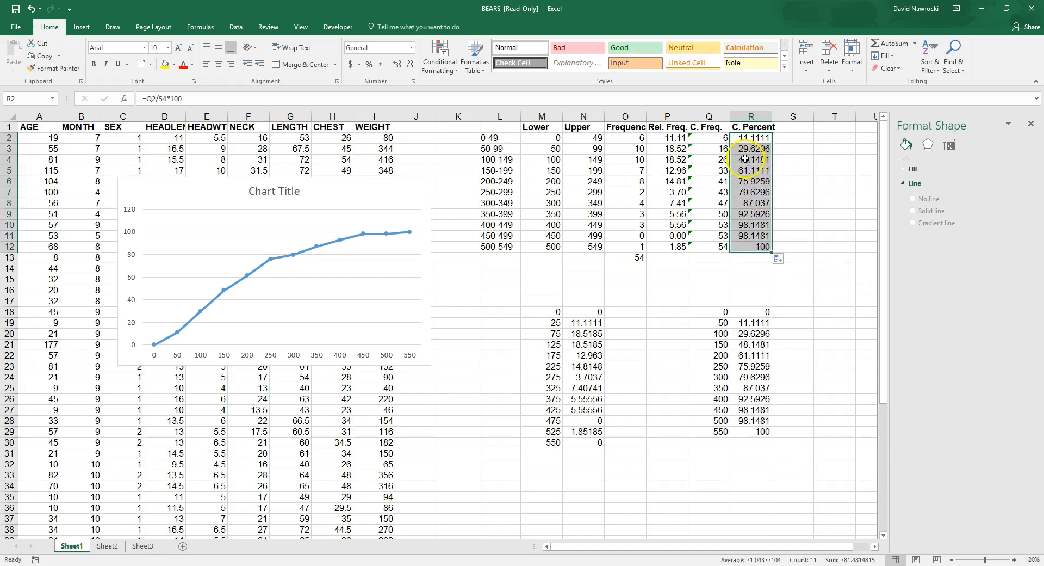
pyautogui.click(491, 281)
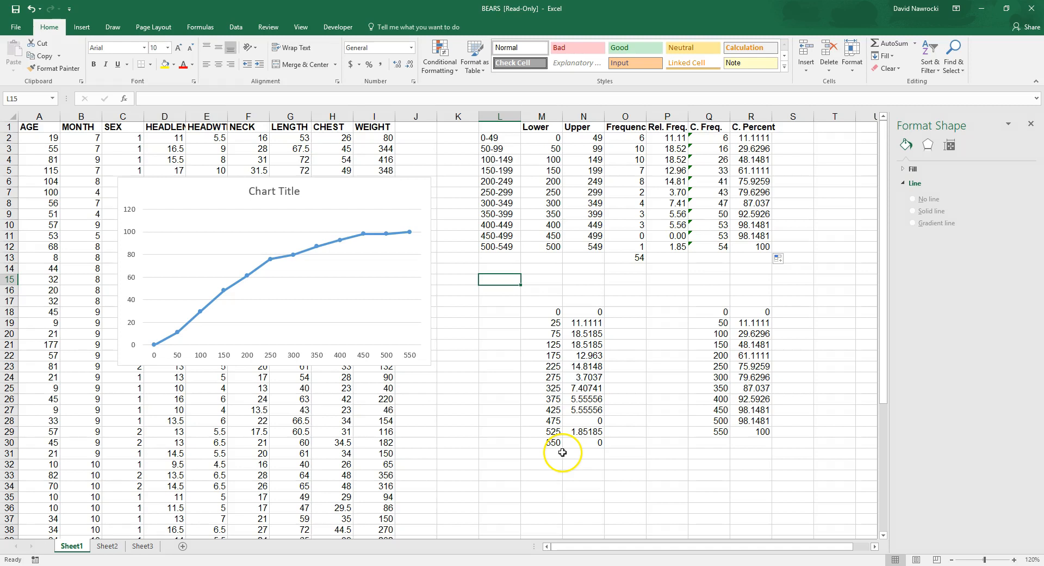
pyautogui.press('alt')
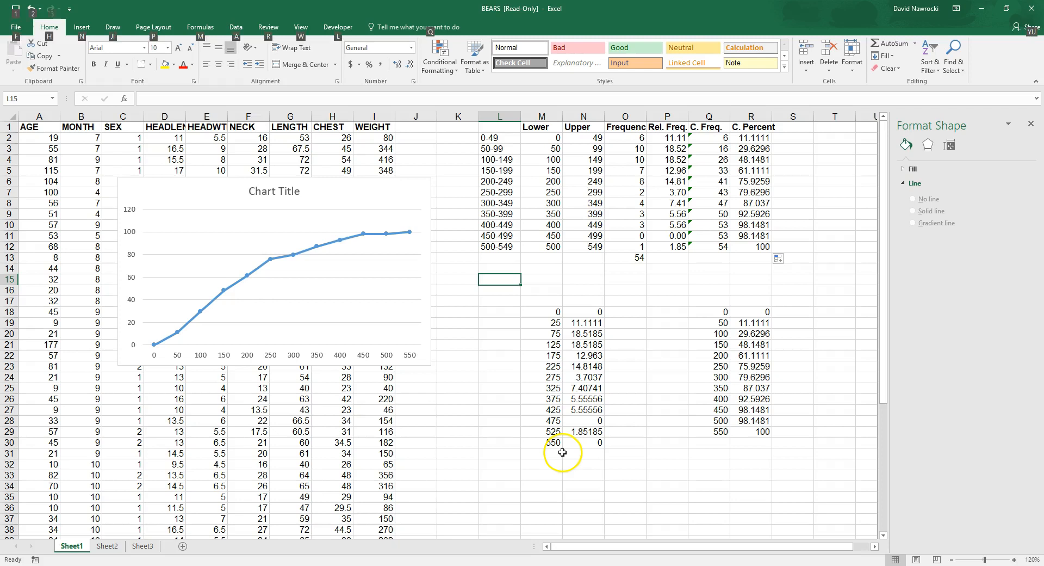